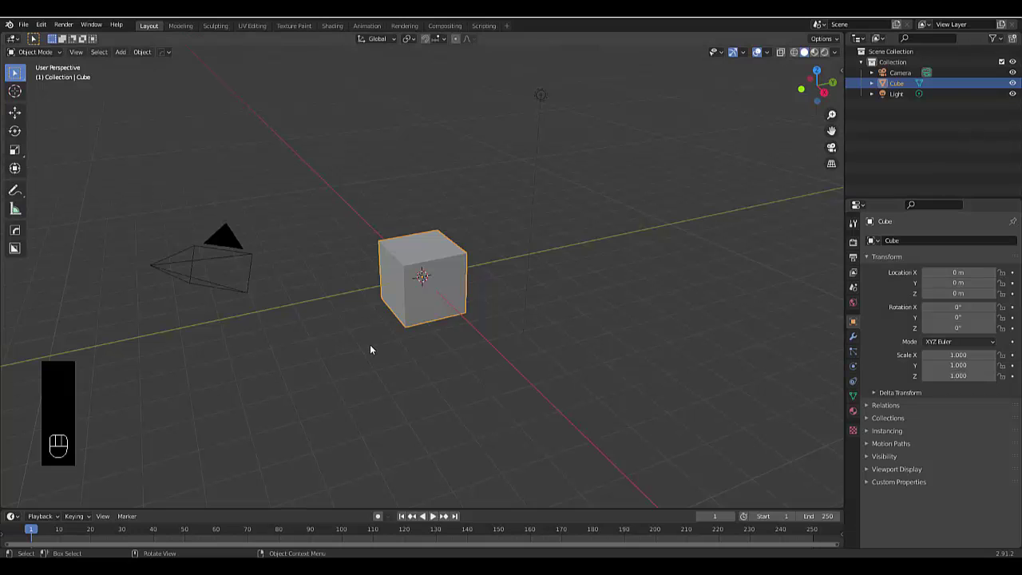
Hide the default cube in the viewport
left_click(369, 349)
scroll(370, 348, "down", 8)
scroll(391, 320, "up", 6)
left_click(402, 296)
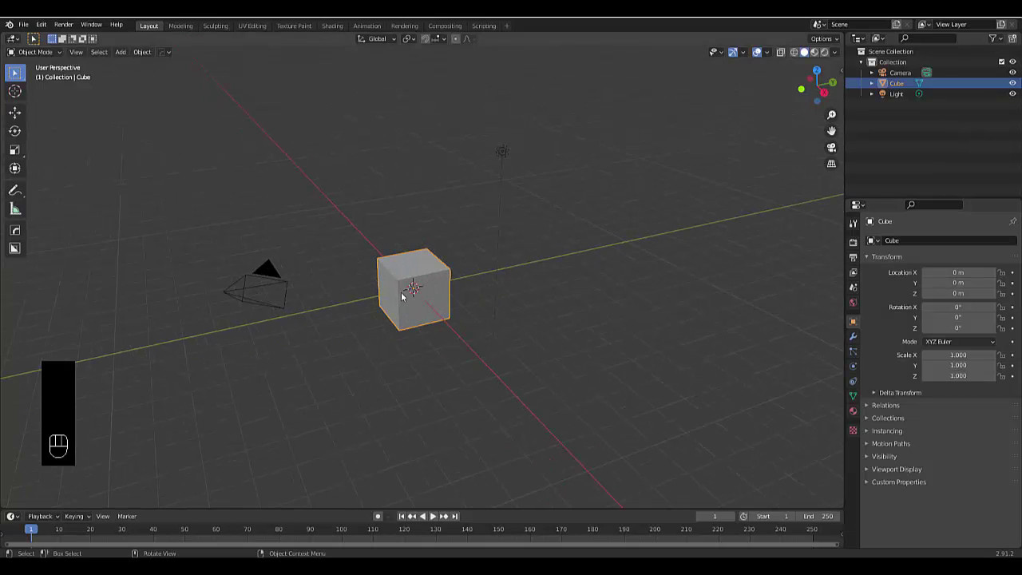
key("h")
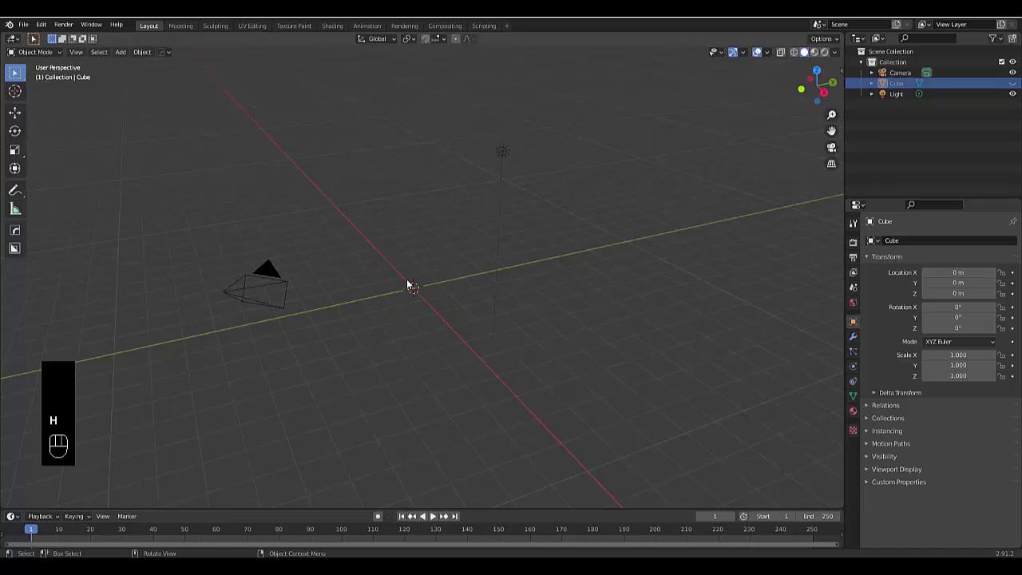
In top view, add a Bezier curve at the origin and scale it by a factor of 5
key("KP_7")
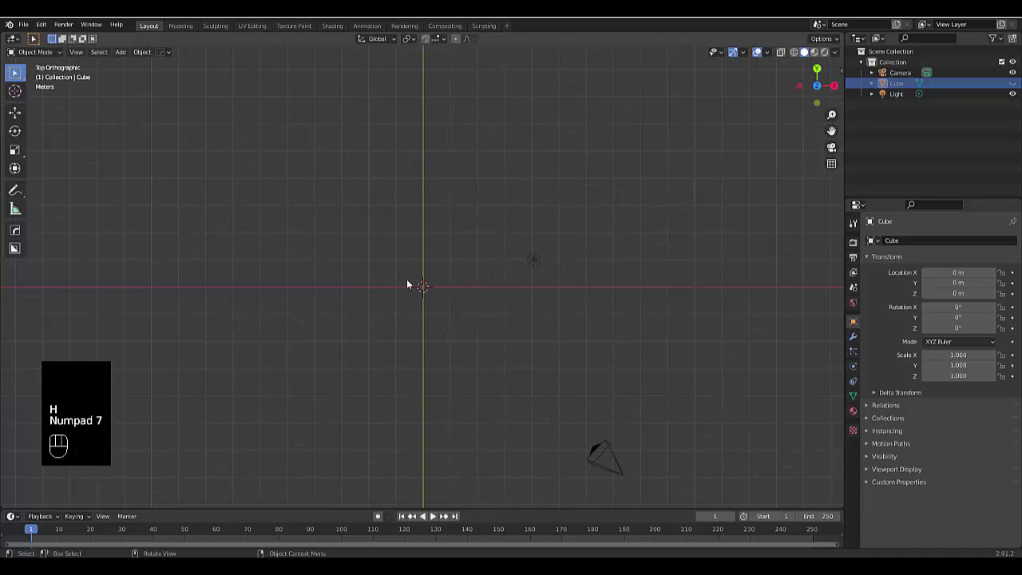
key("shift+a")
mouse_move(406, 291)
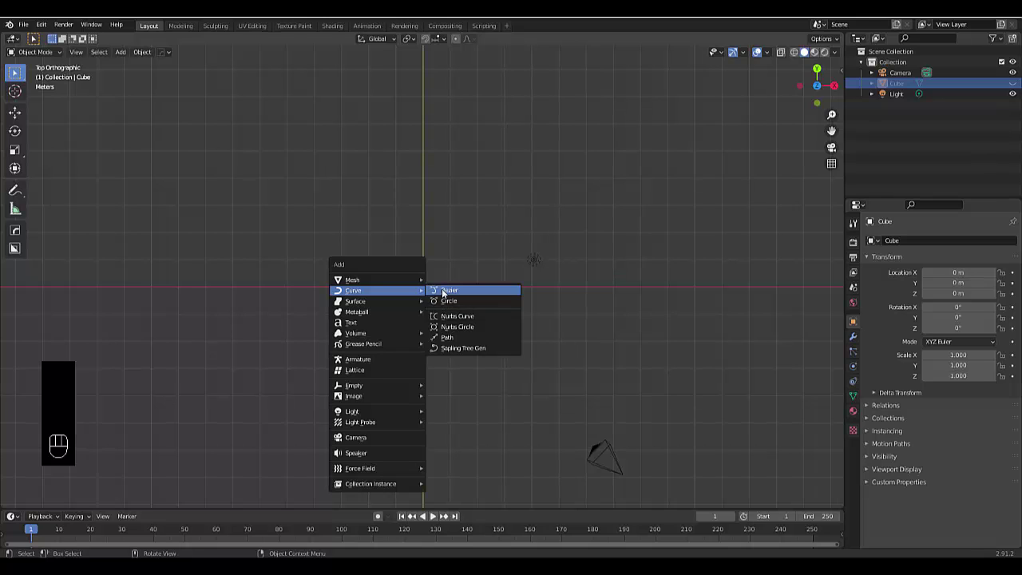
left_click(443, 291)
key("s")
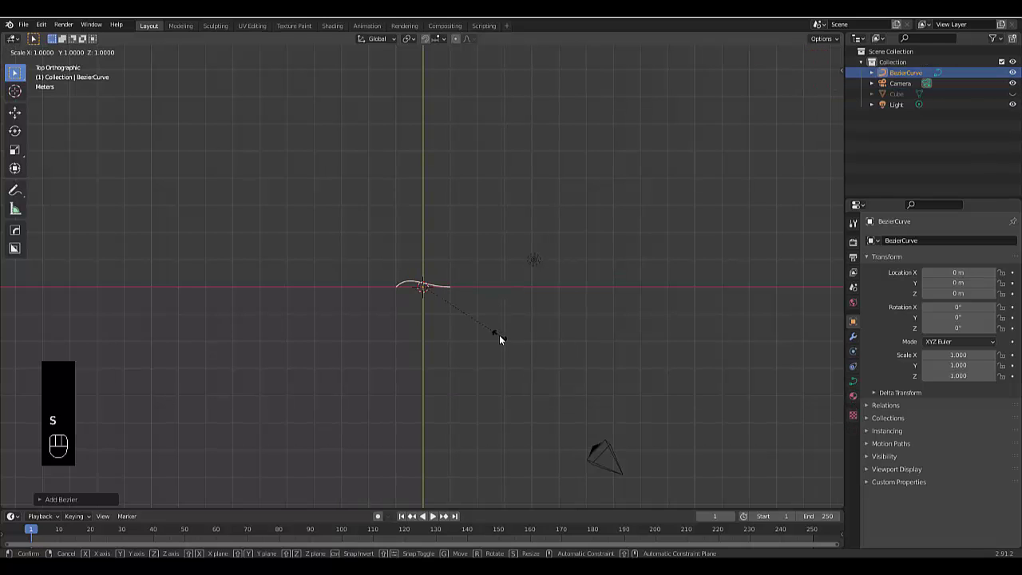
type("5")
key("Return")
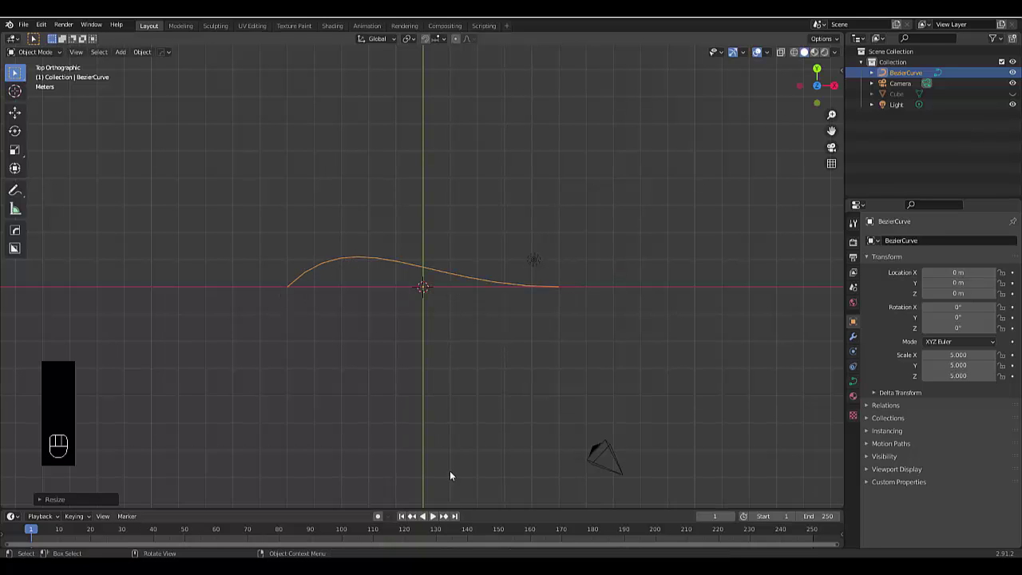
Add a UV sphere at the origin and shade it smooth
scroll(451, 477, "down", 4)
scroll(342, 404, "up", 4)
key("shift+a")
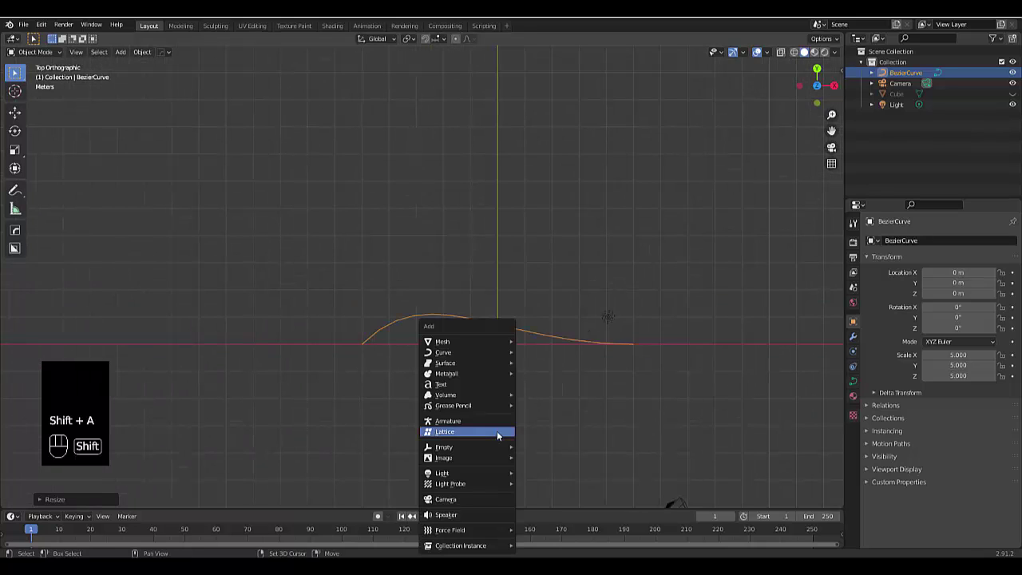
mouse_move(474, 342)
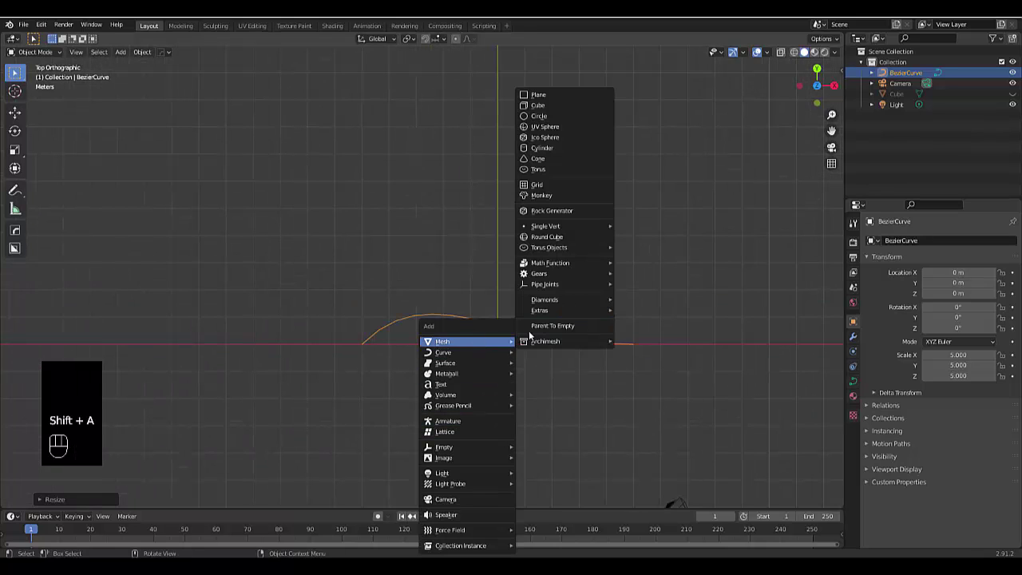
left_click(546, 126)
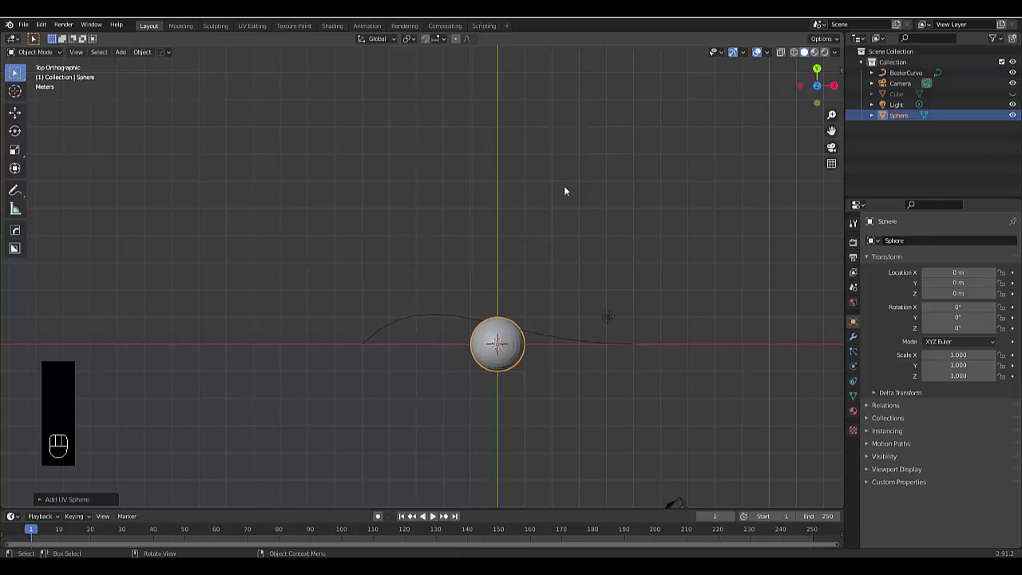
scroll(489, 397, "up", 3)
right_click(521, 376)
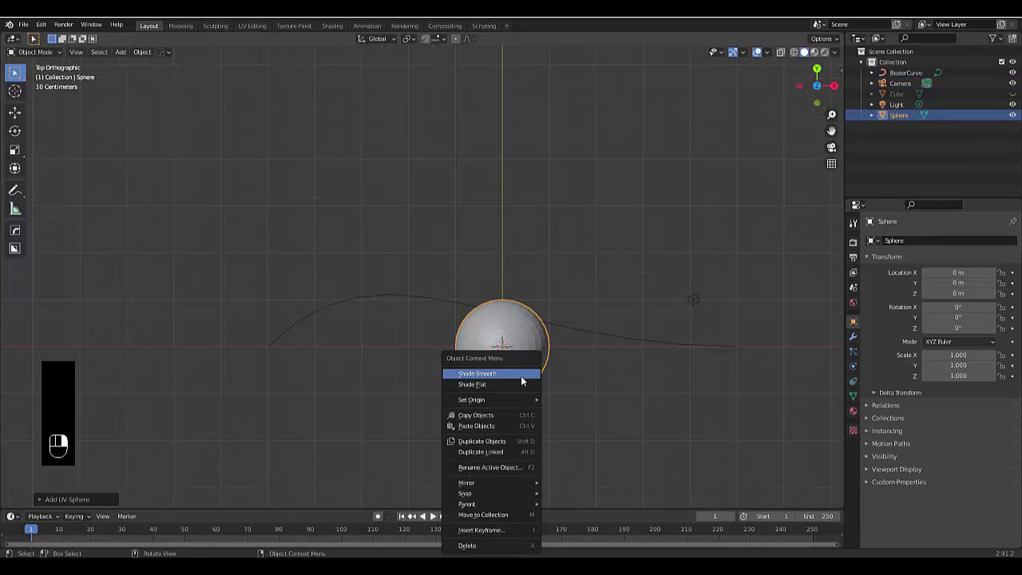
left_click(521, 375)
Scale the sphere down uniformly to about 0.268
key("s")
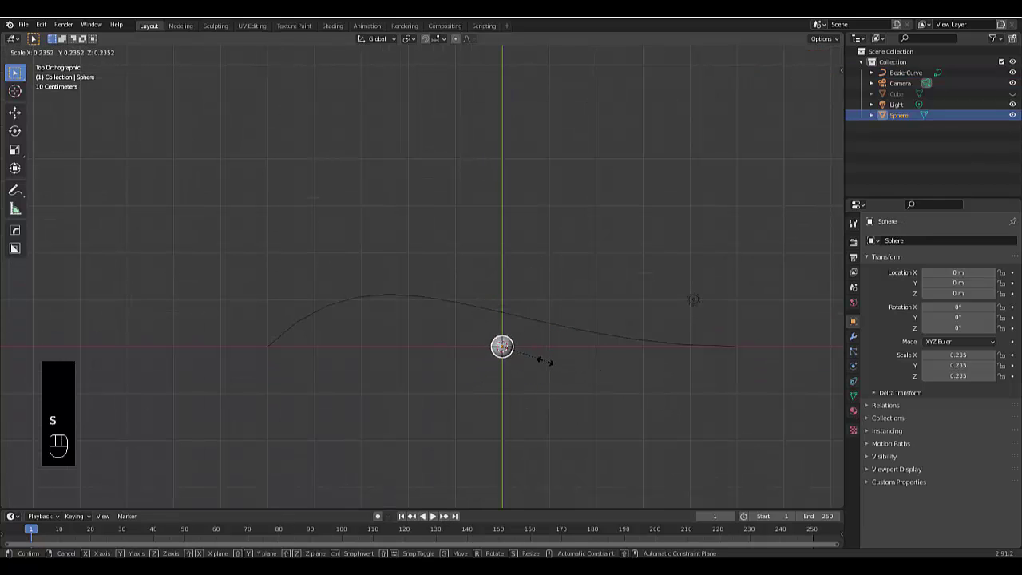
left_click(549, 368)
scroll(497, 348, "up", 2)
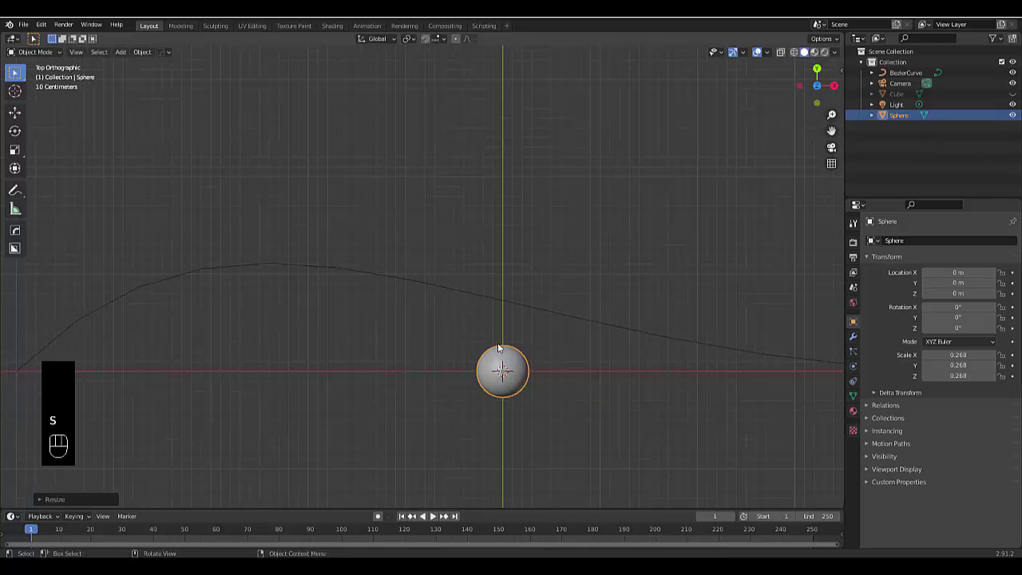
Pull the sphere's outermost +Y vertex about 0.088 m outward along Y to form a pointed tip marking its direction
key("Tab")
scroll(497, 347, "up", 4)
left_click(509, 344)
key("g")
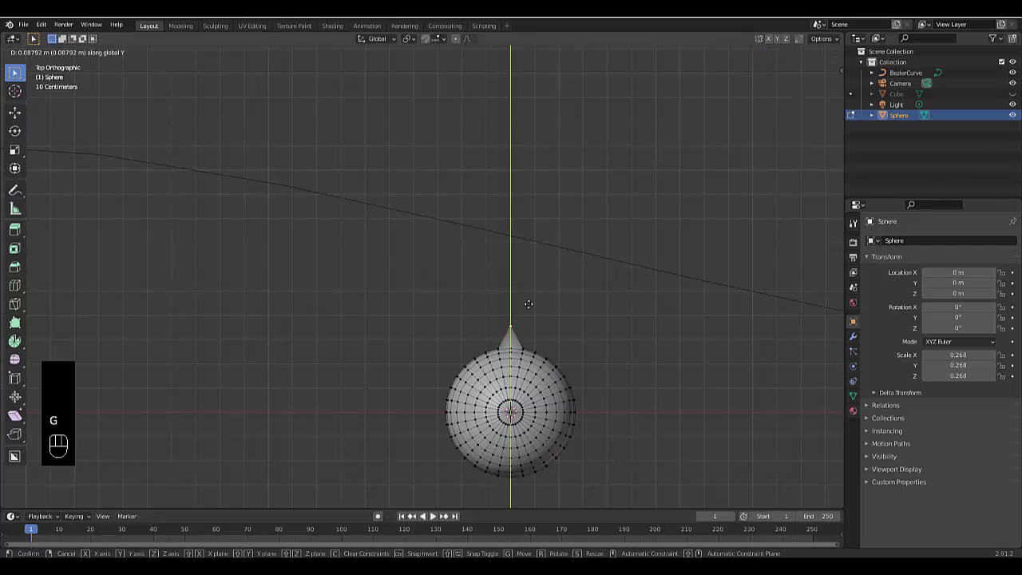
left_click(529, 304)
key("Tab")
scroll(529, 308, "down", 4)
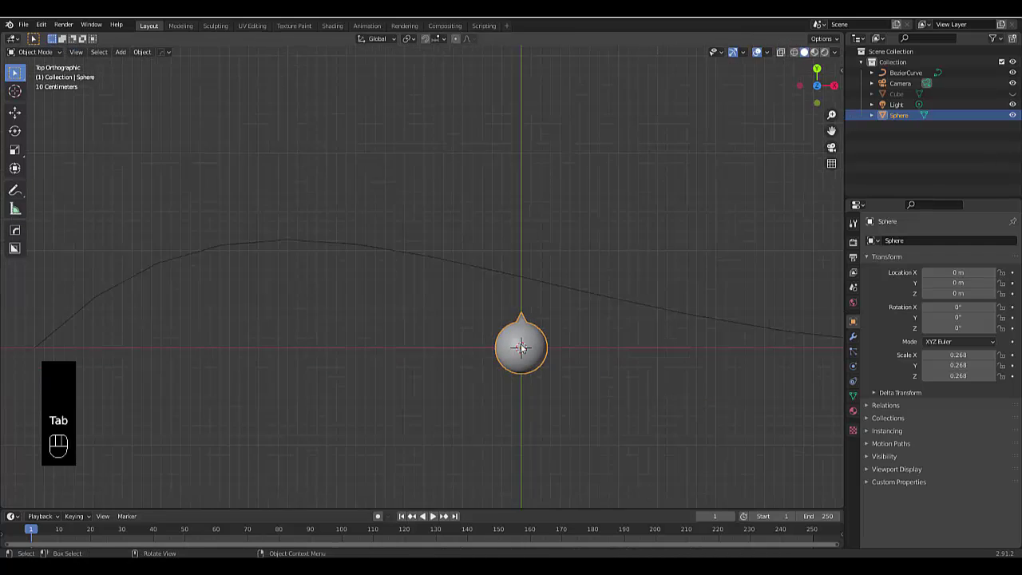
scroll(530, 320, "up", 4)
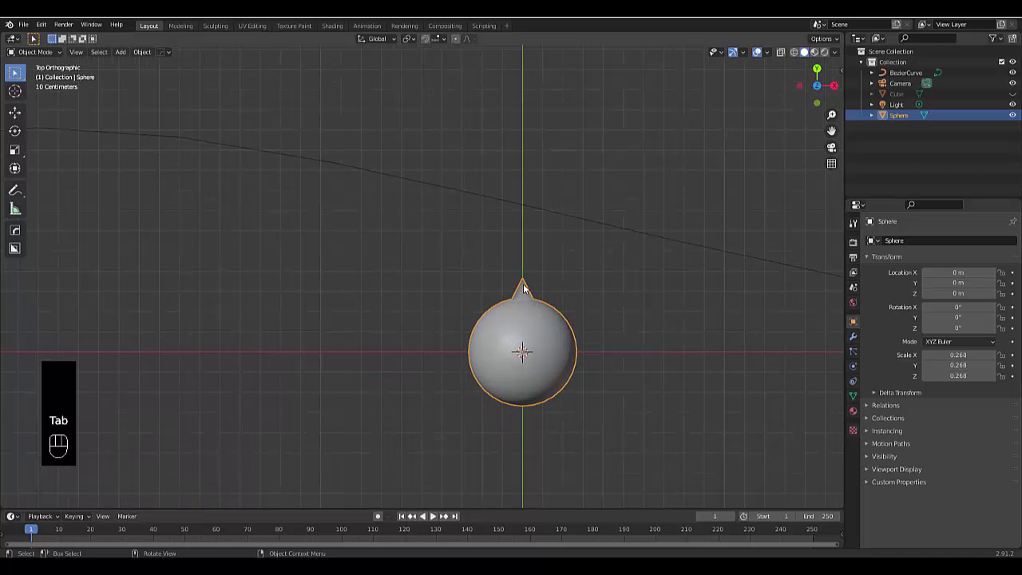
scroll(495, 351, "down", 6)
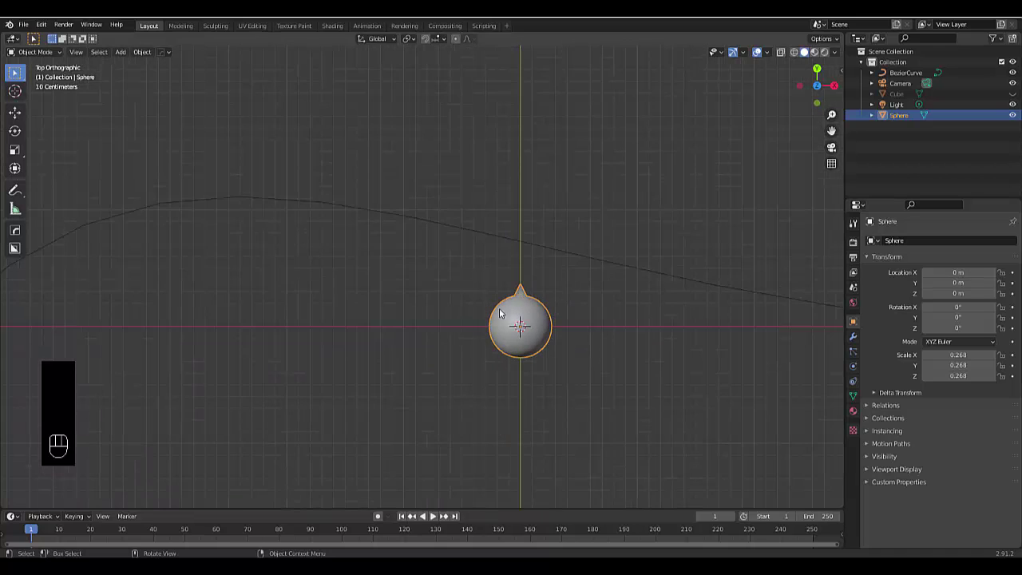
Rename the sphere object as "flow source"
double_click(902, 115)
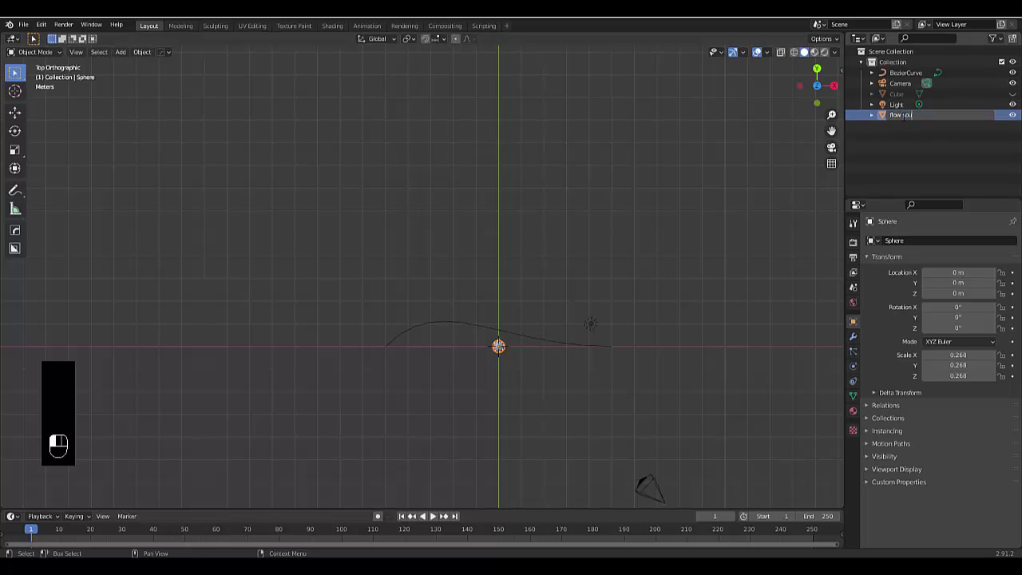
type("flow source")
key("Return")
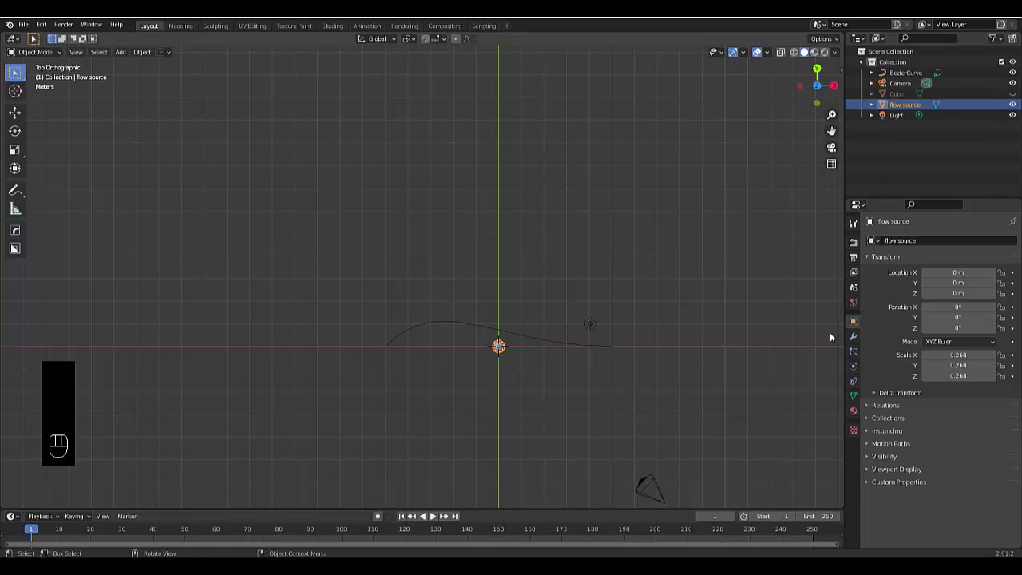
Add a Follow Path constraint to the flow source object and open its target choice
left_click(852, 383)
left_click(920, 242)
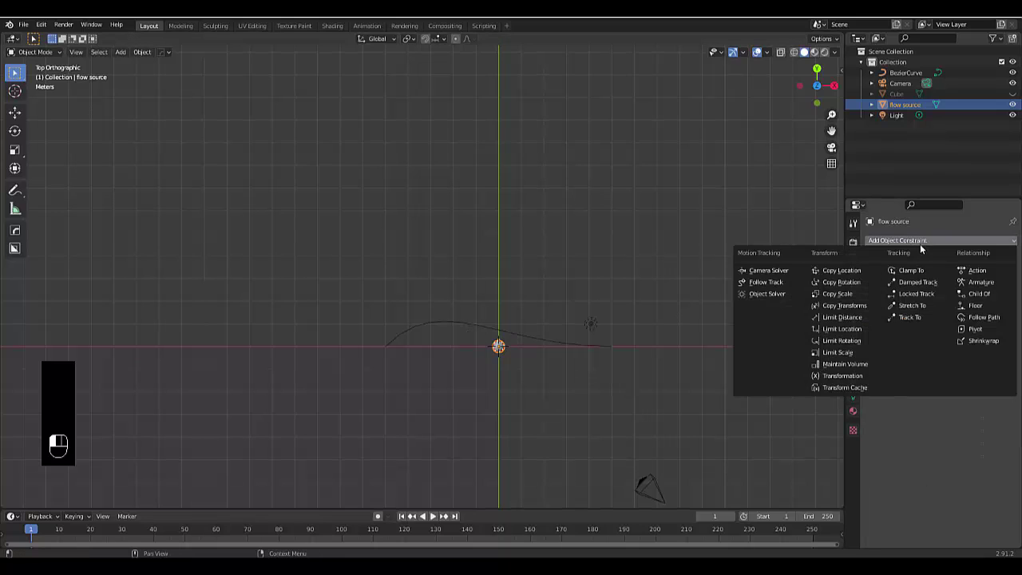
left_click(983, 318)
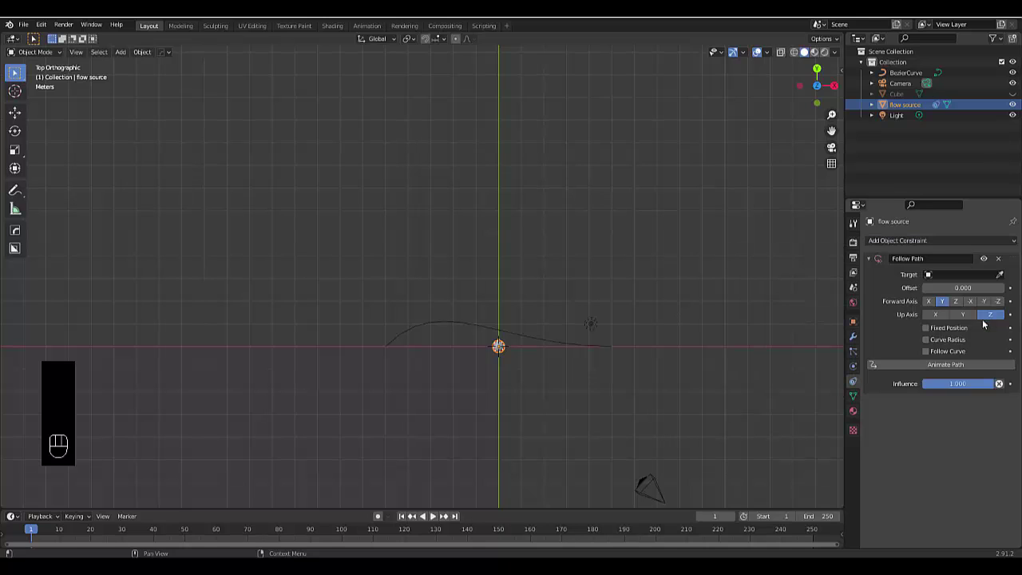
left_click(949, 273)
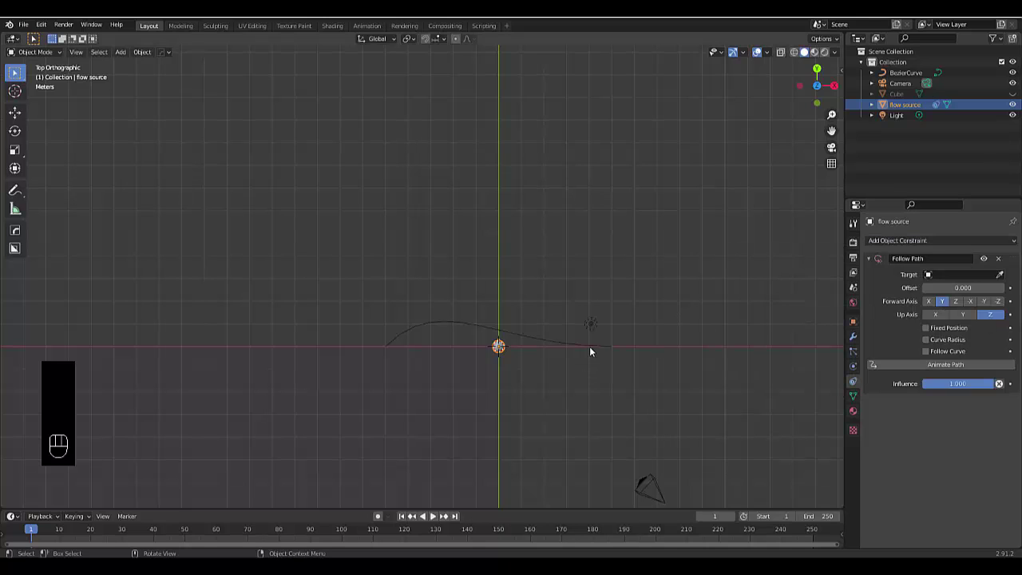
Show the transform values, then move the curve to about X -5.81 m, Y 4.82 m and the sphere to about X 5.76 m, Y -0.52 m
key("n")
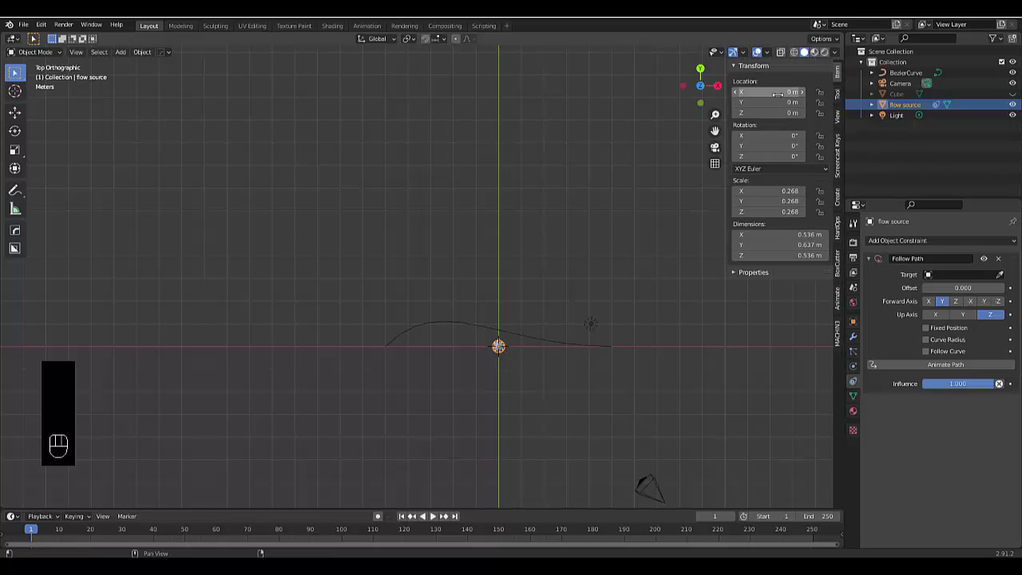
left_click(435, 325)
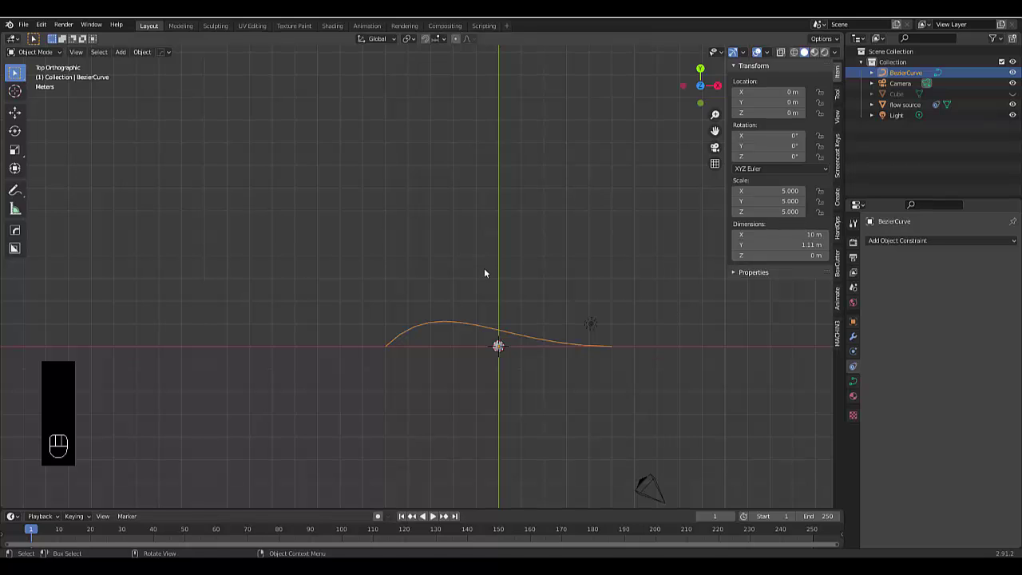
key("g")
left_click(335, 162)
left_click_drag(449, 308, 545, 399)
key("g")
left_click(675, 412)
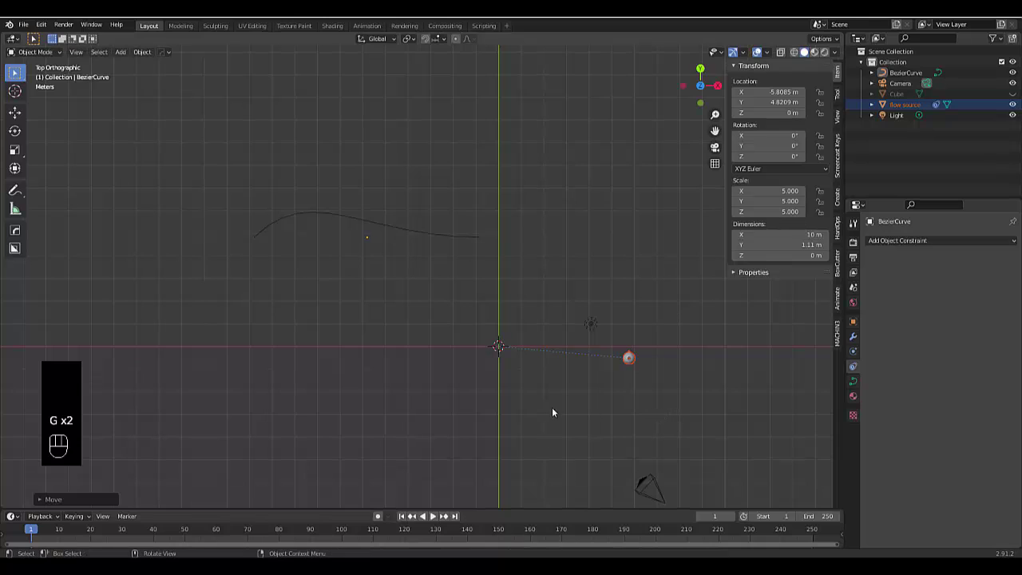
Apply the location transform to the Bezier curve and to the flow source sphere
left_click(295, 220)
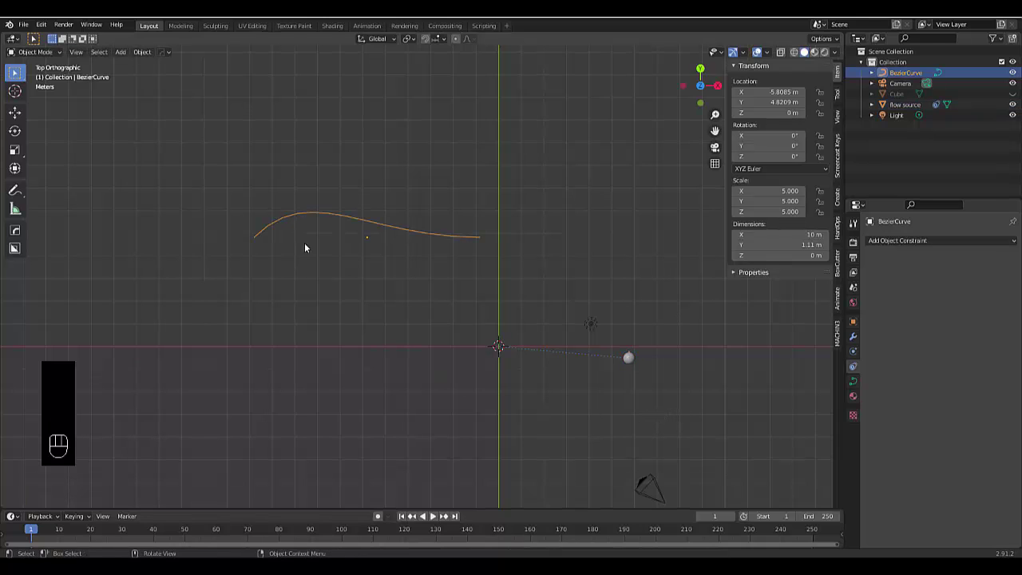
key("ctrl+s")
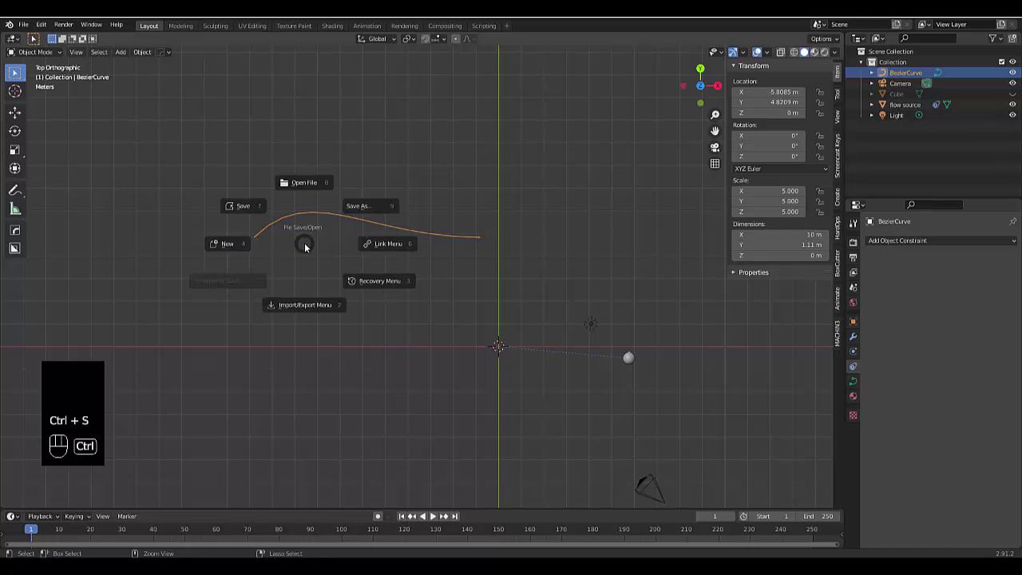
key("ctrl+a")
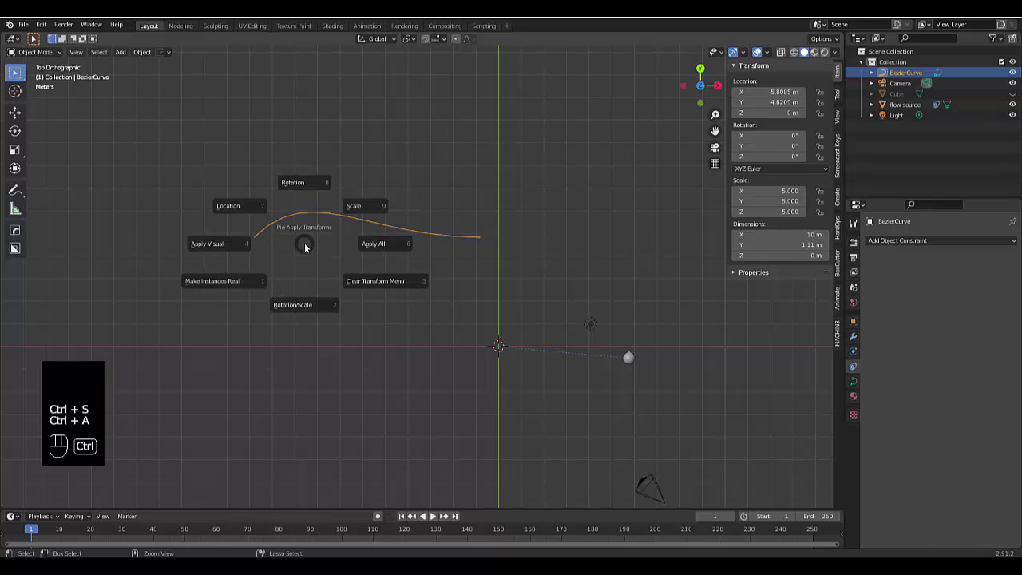
left_click(243, 206)
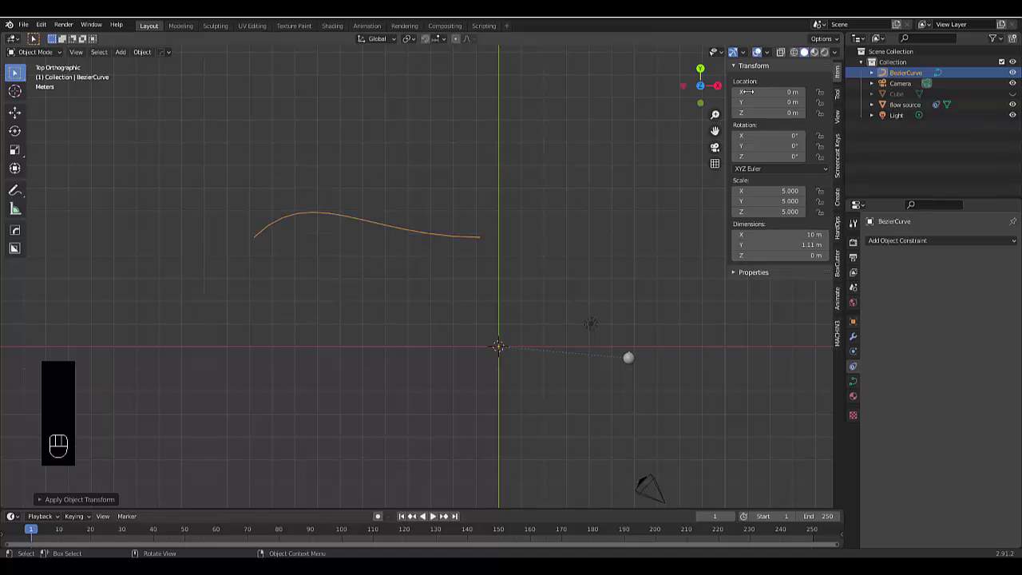
left_click(627, 358)
key("ctrl+a")
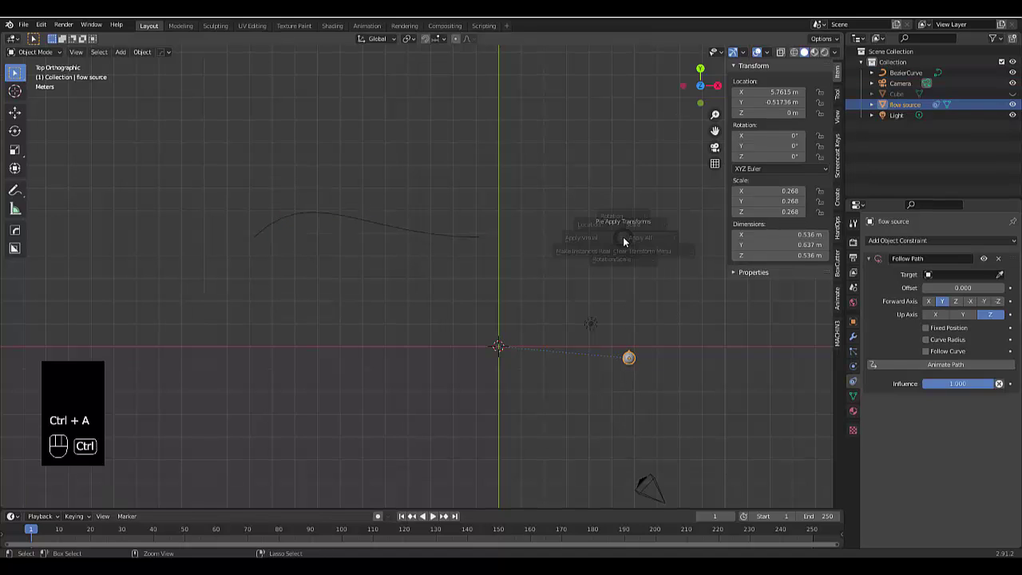
left_click(575, 211)
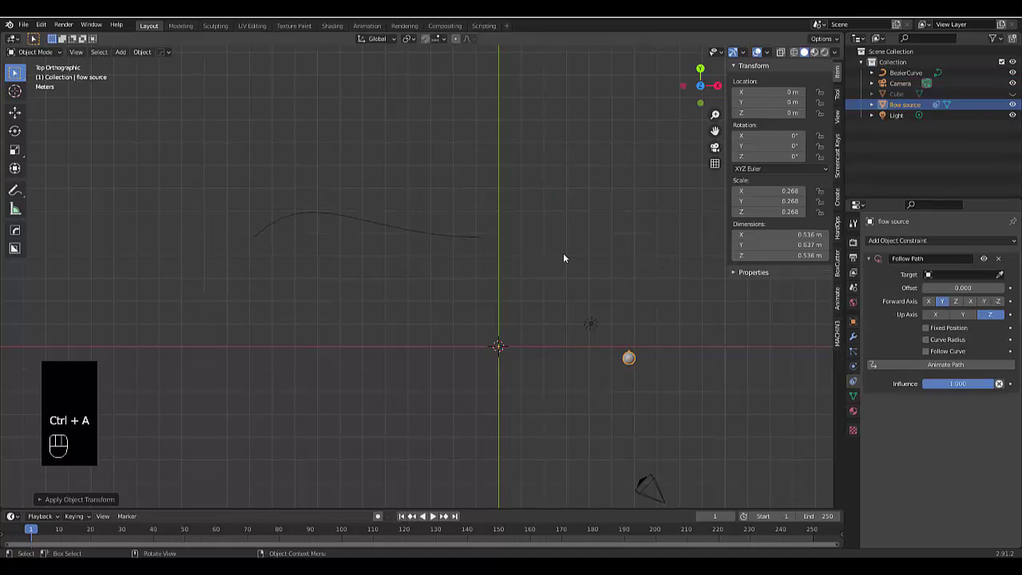
Undo the applied locations and the moves of the curve and sphere, and hide the transform values
key("ctrl+z")
key("ctrl+z")
key("ctrl+z")
key("ctrl+z")
key("ctrl+z")
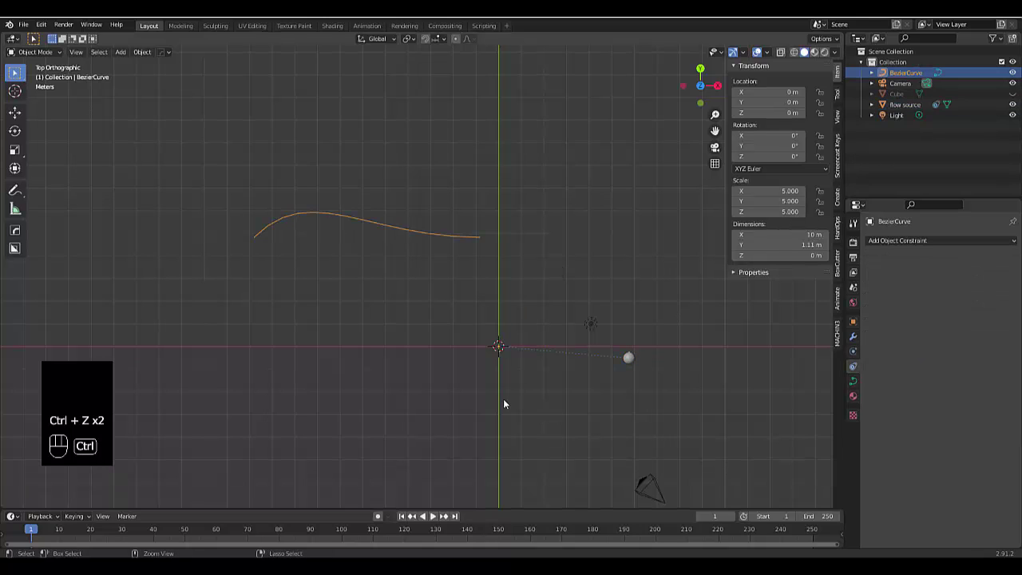
key("ctrl+z")
key("ctrl+z")
key("ctrl+z")
key("ctrl+z")
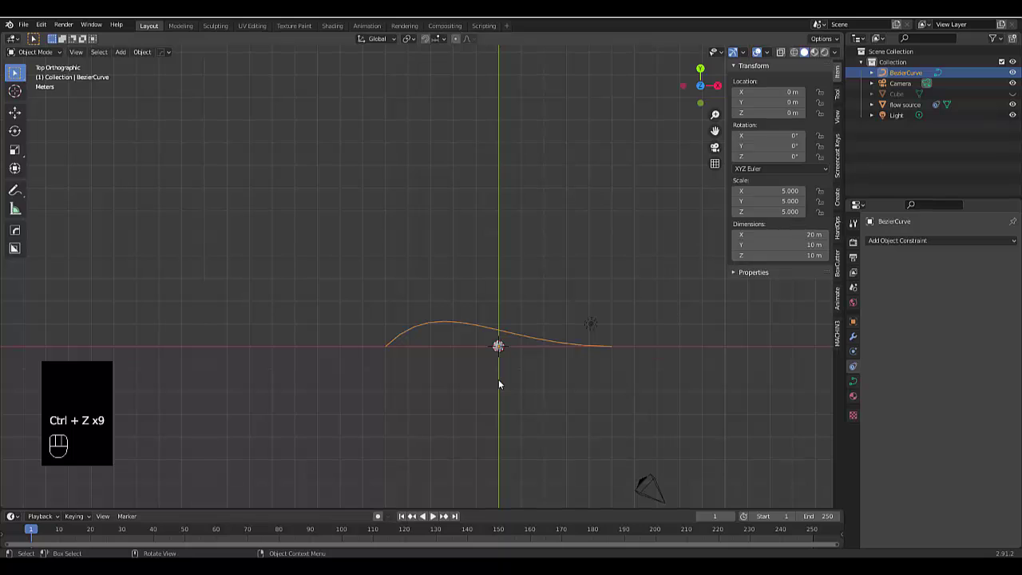
key("n")
Set BezierCurve as the target of the flow source's Follow Path constraint
scroll(530, 360, "up", 3)
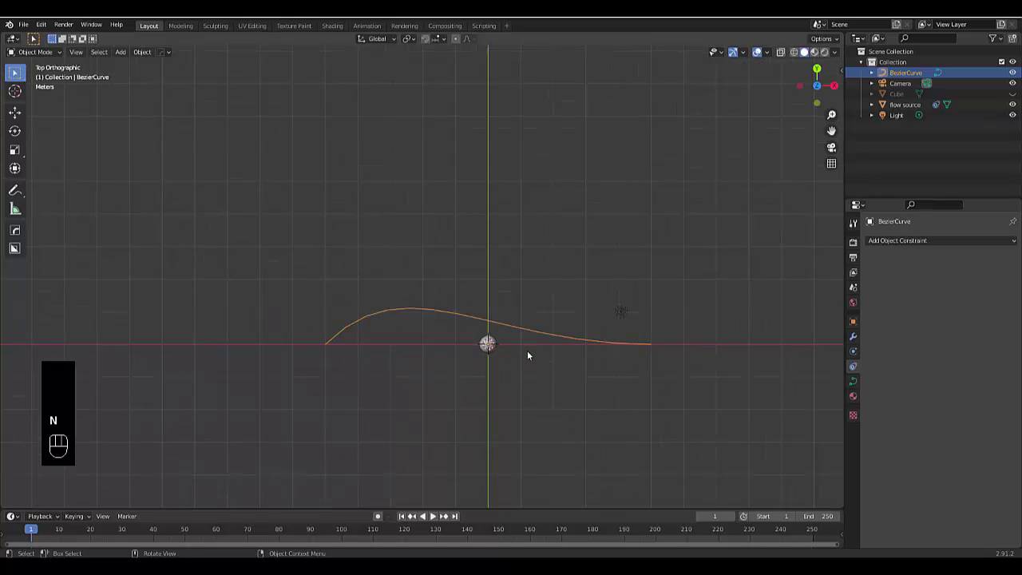
left_click(480, 330)
left_click(944, 275)
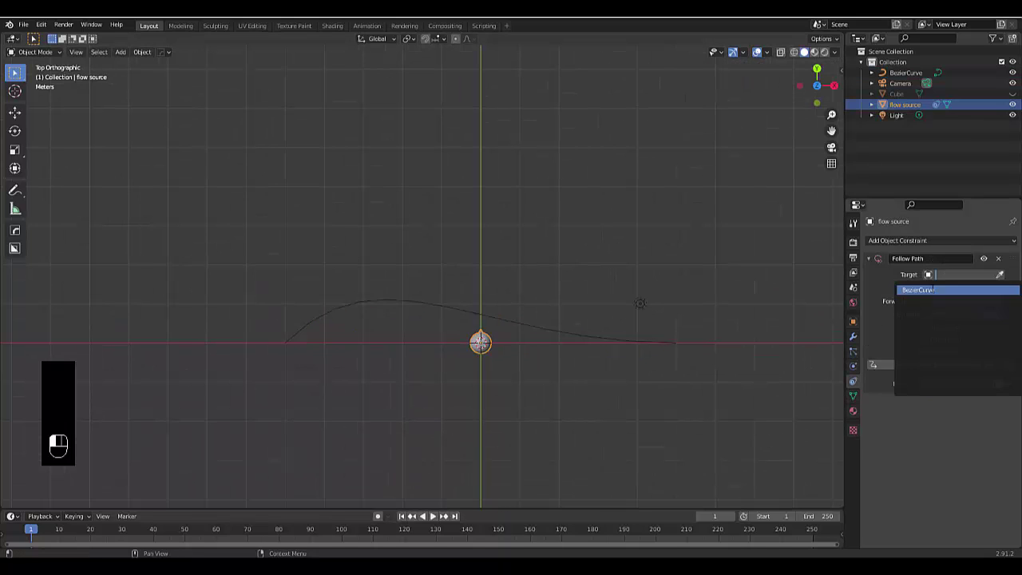
left_click(920, 290)
scroll(210, 341, "up", 3)
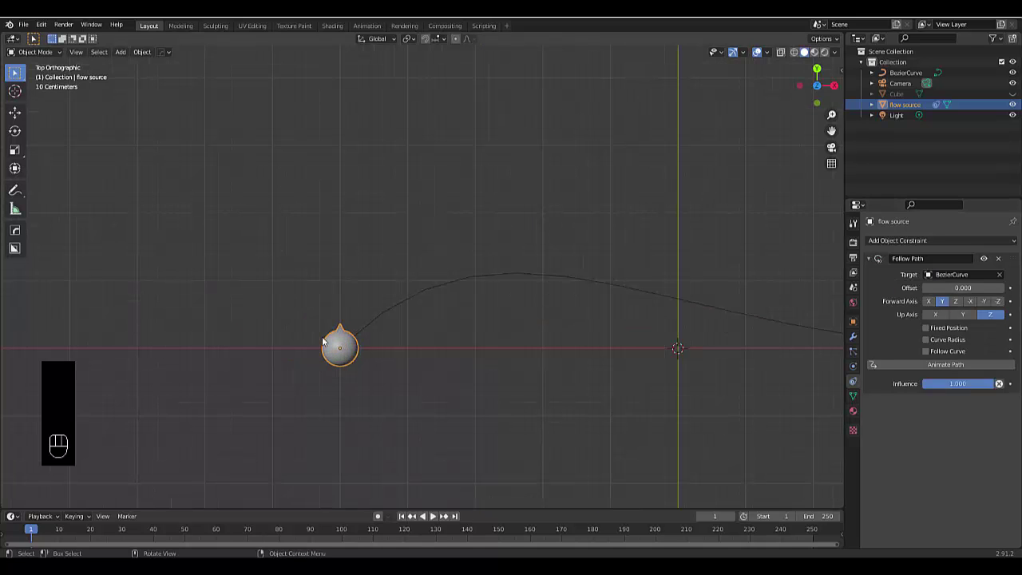
Try Follow Curve on the flow source's Follow Path constraint and turn it off again
scroll(371, 341, "down", 3)
scroll(370, 342, "up", 2)
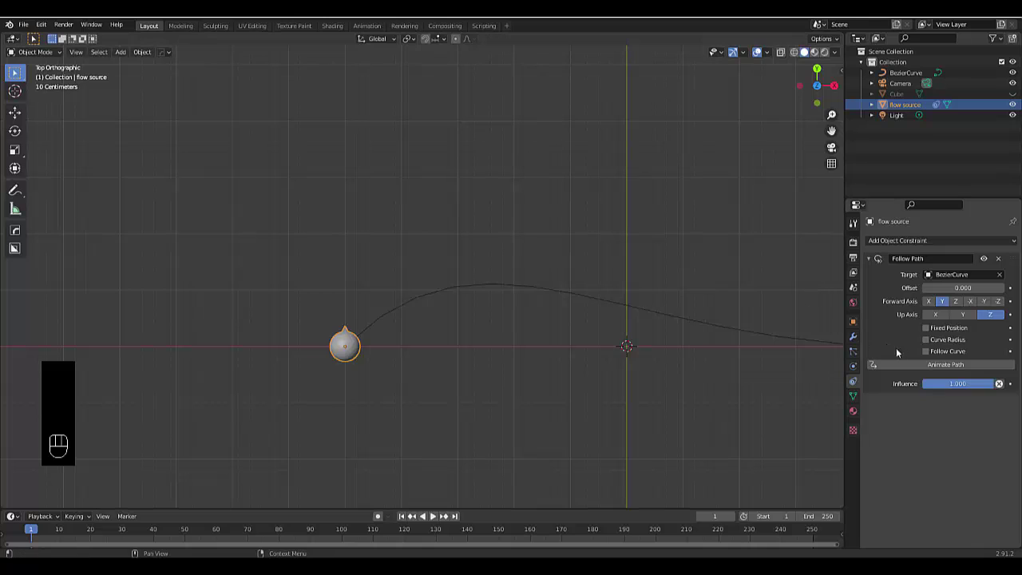
left_click(926, 352)
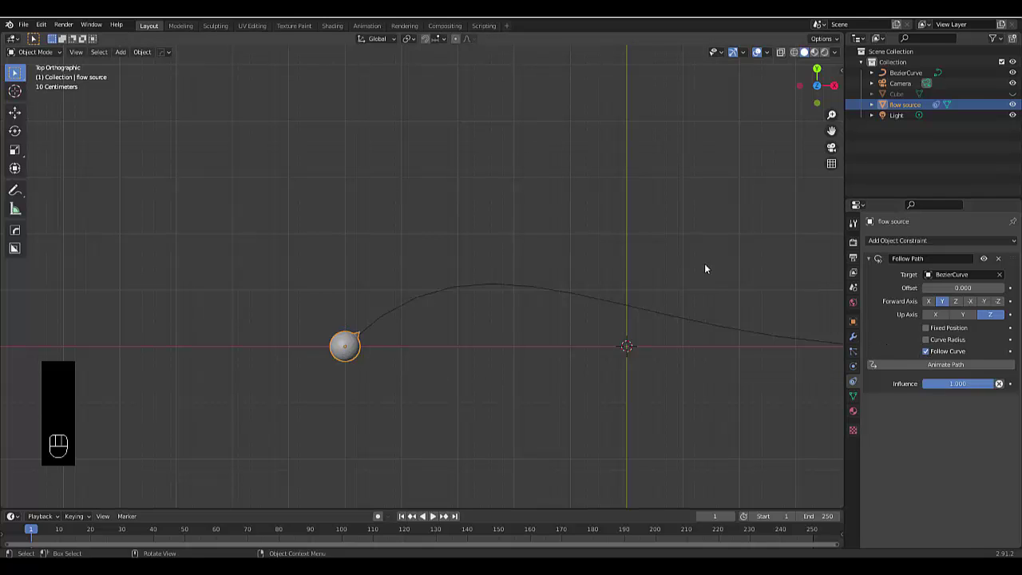
left_click(925, 352)
Set the Forward Axis of the flow source's Follow Path constraint to X after trying Z
left_click(949, 304)
left_click(956, 302)
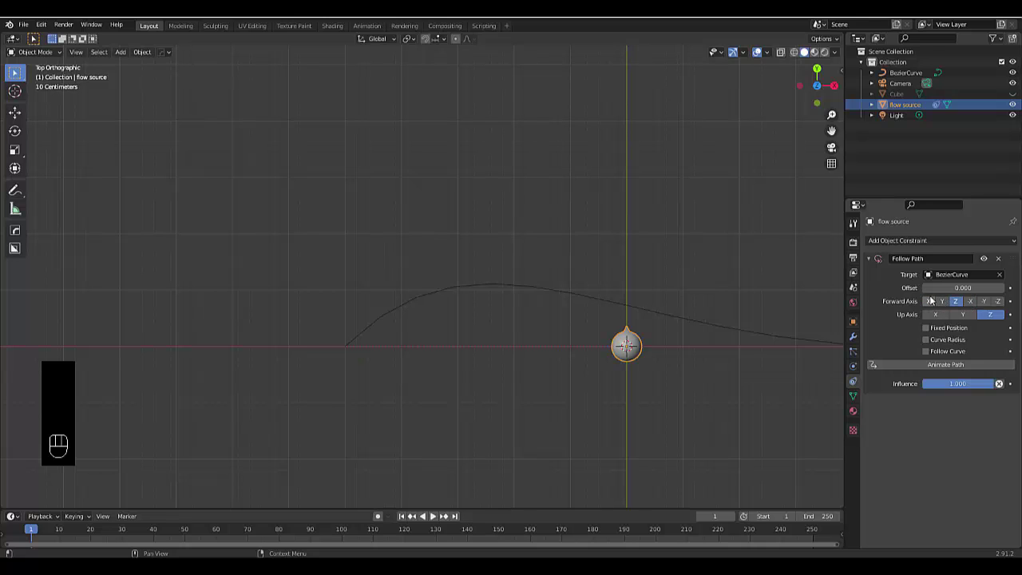
left_click(928, 301)
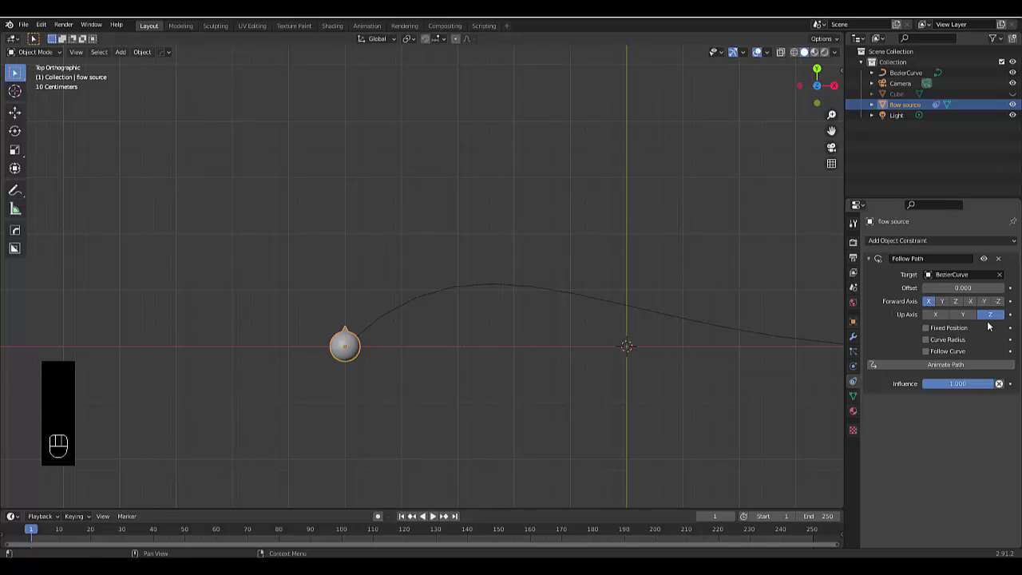
Animate the path from the Follow Path constraint, play the sphere's motion along the curve, and return to the first frame
scroll(366, 368, "down", 5)
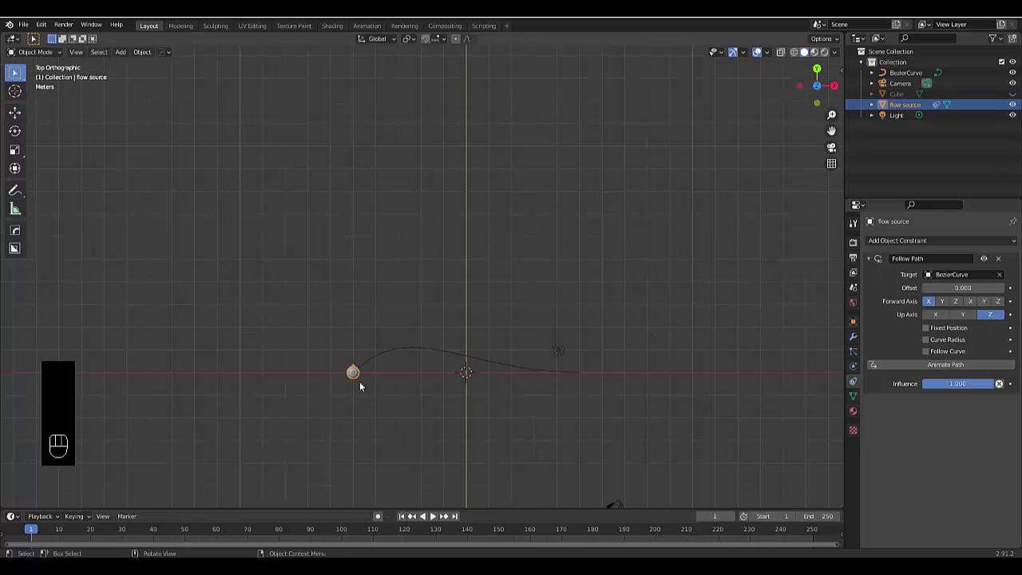
scroll(365, 342, "up", 3)
left_click(924, 365)
key("space")
middle_click_drag(478, 394, 563, 401)
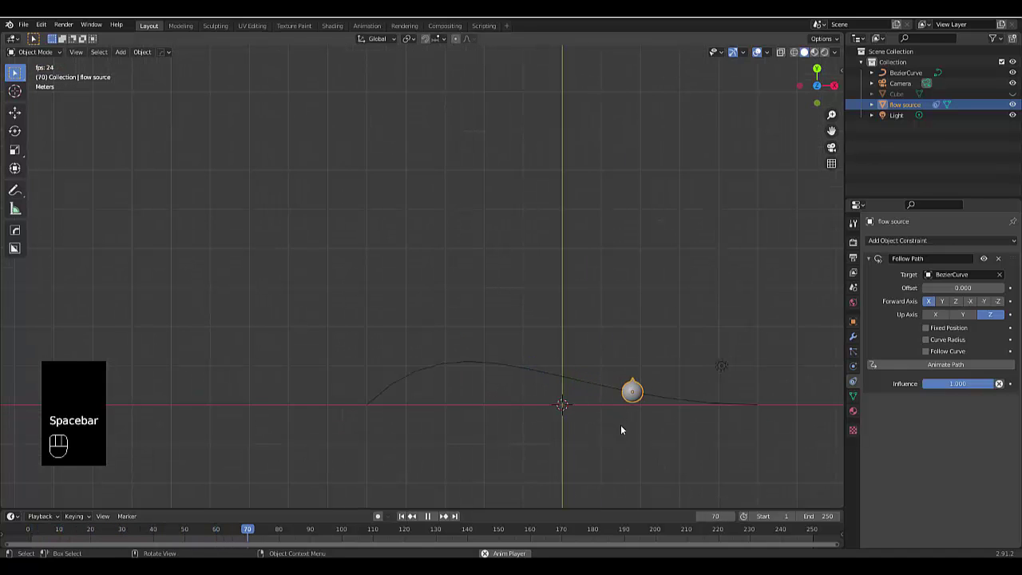
key("space")
left_click(401, 516)
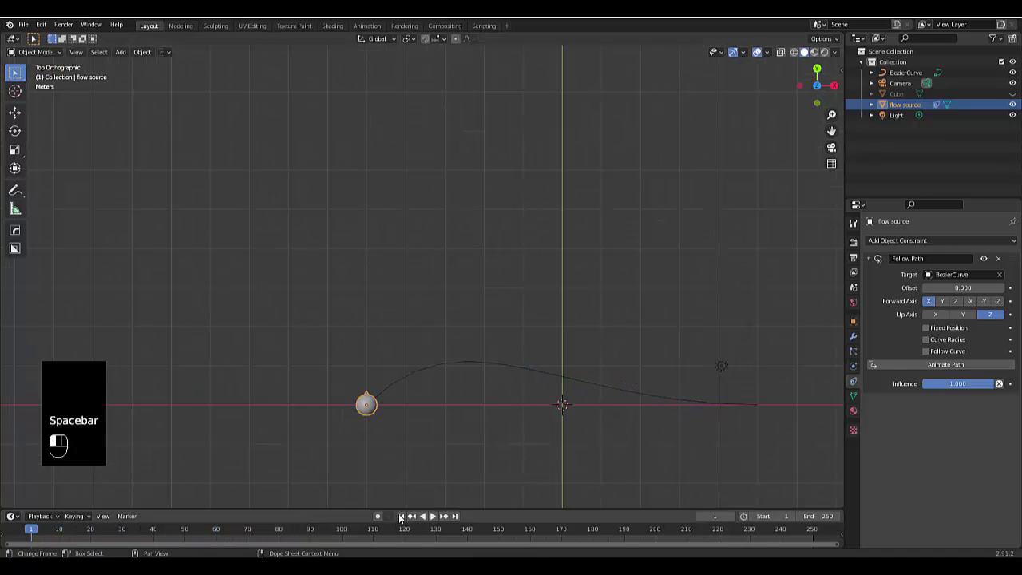
Enable Fixed Position on the Follow Path constraint and keyframe its Offset Factor at 0 on frame 1
left_click(926, 328)
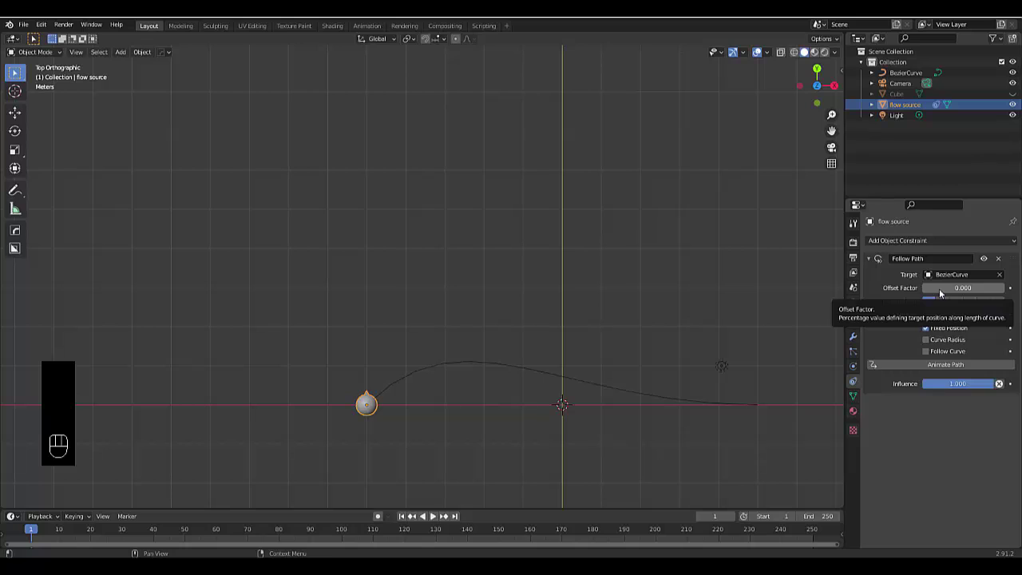
key("i")
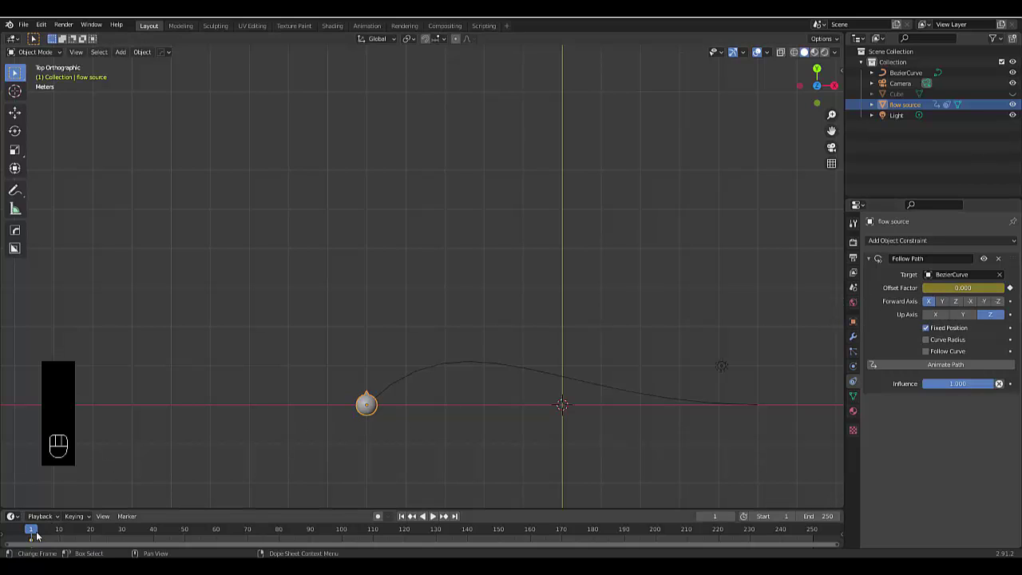
Go to frame 100, set the Offset Factor to 1, and insert a keyframe for it
left_click(711, 515)
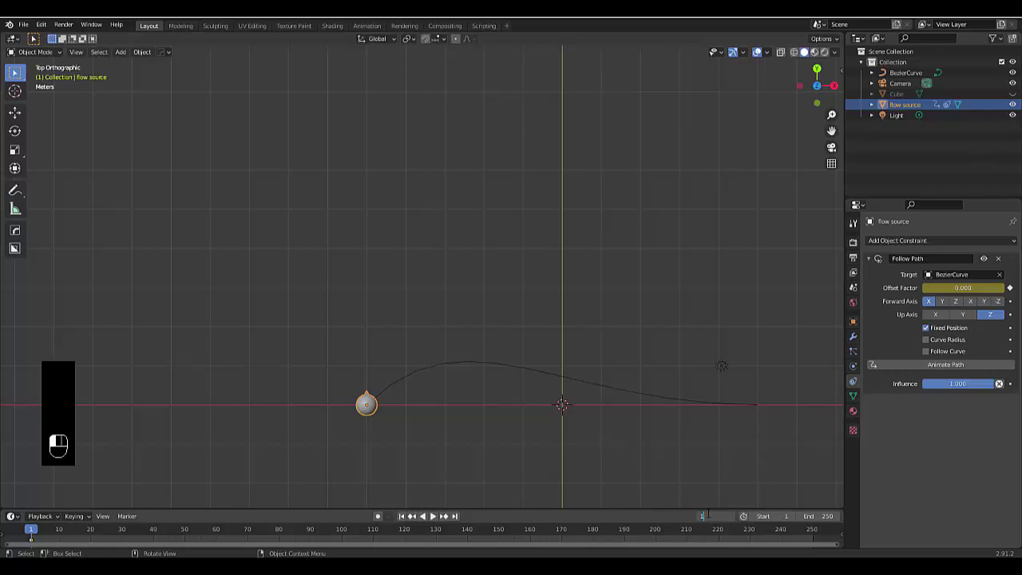
type("100")
key("Return")
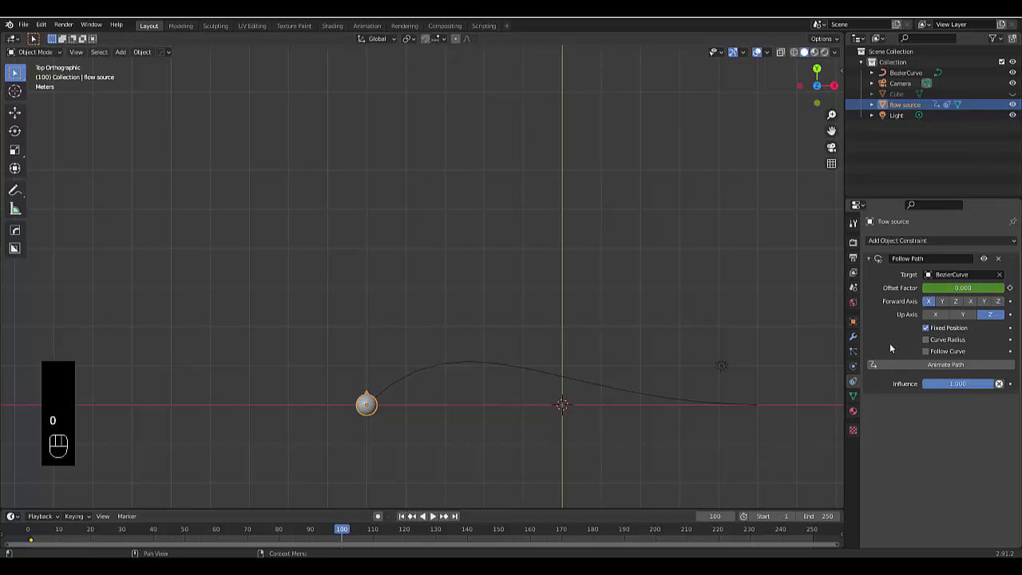
left_click(941, 289)
type("1")
key("Return")
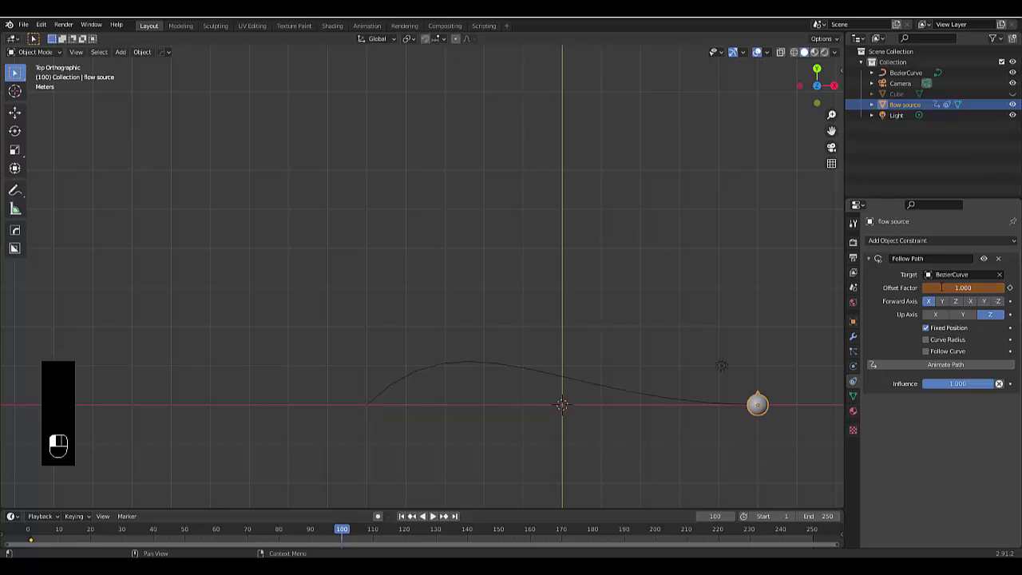
key("i")
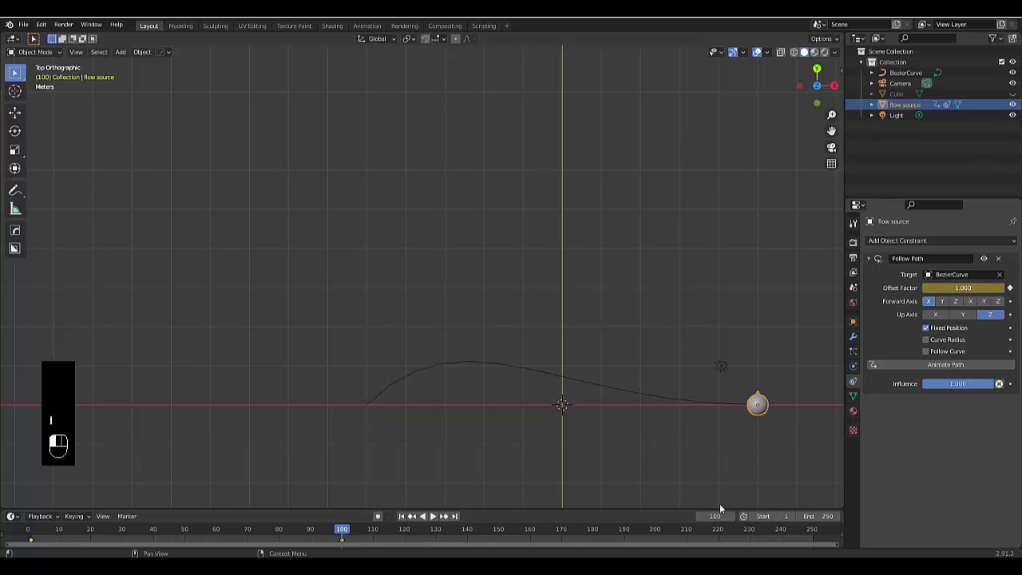
Play the keyframed motion of the sphere from the first frame, stop it, and return to frame 1
left_click(402, 515)
key("space")
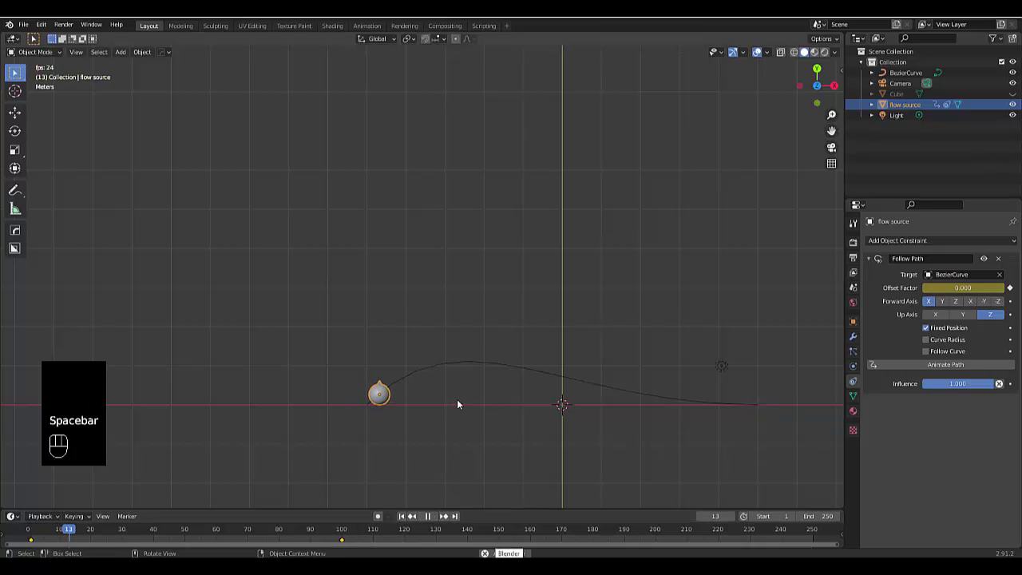
middle_click_drag(616, 443, 504, 383, "shift")
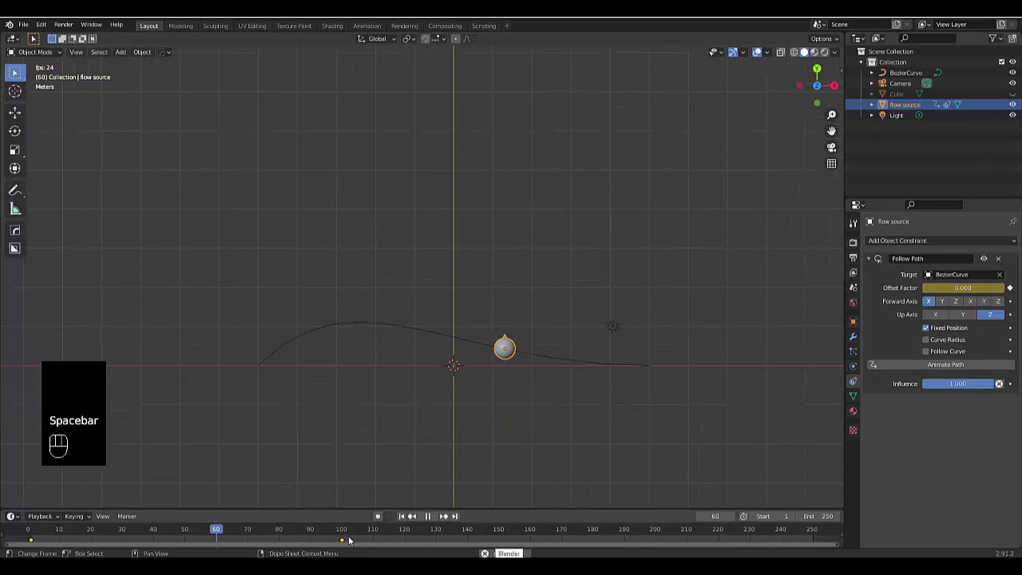
key("space")
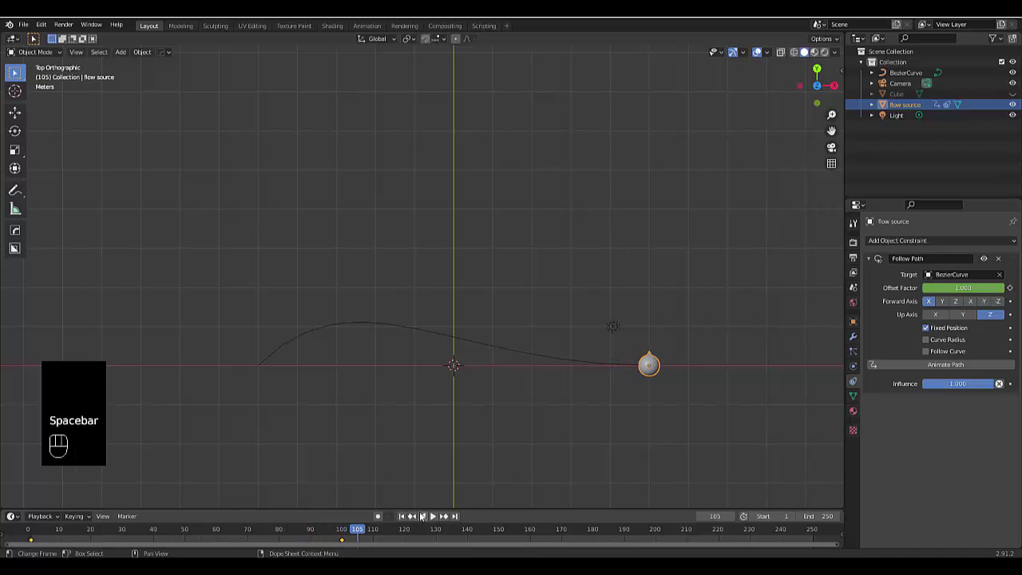
left_click(403, 516)
middle_click_drag(453, 436, 535, 510, "shift")
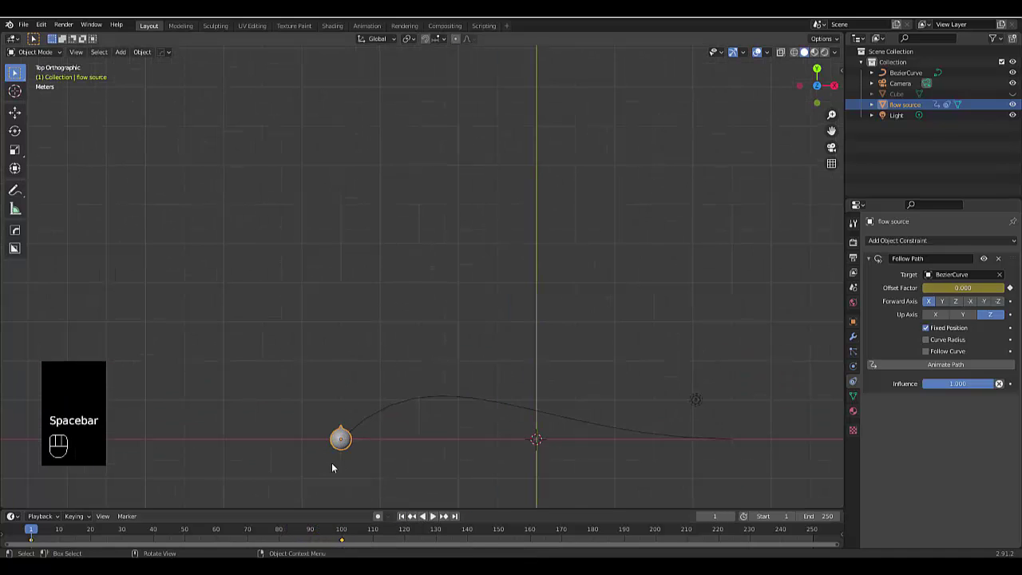
Add Fluid physics to the flow source and set its type to Flow
left_click(852, 369)
left_click(964, 265)
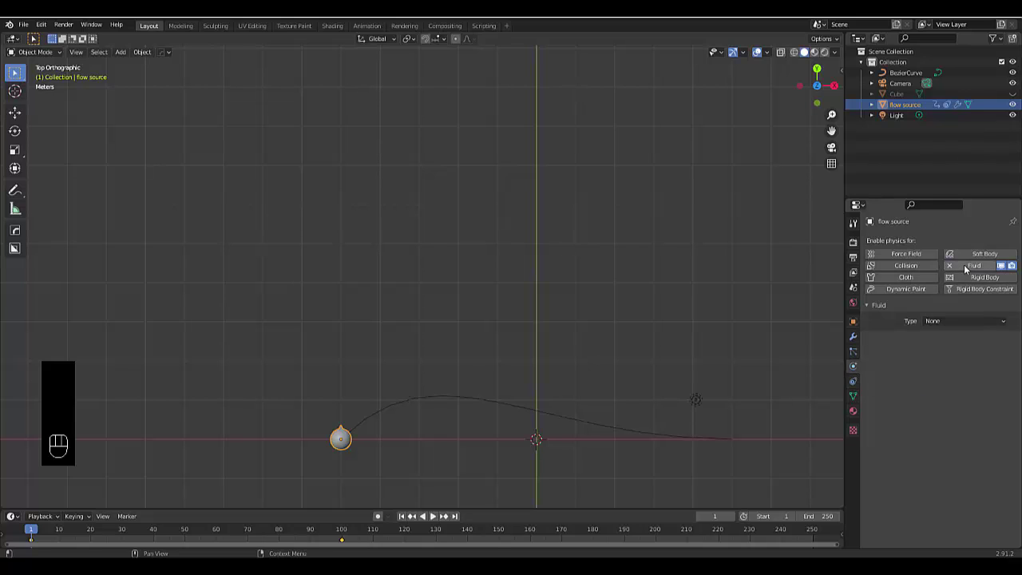
left_click(943, 320)
left_click(943, 356)
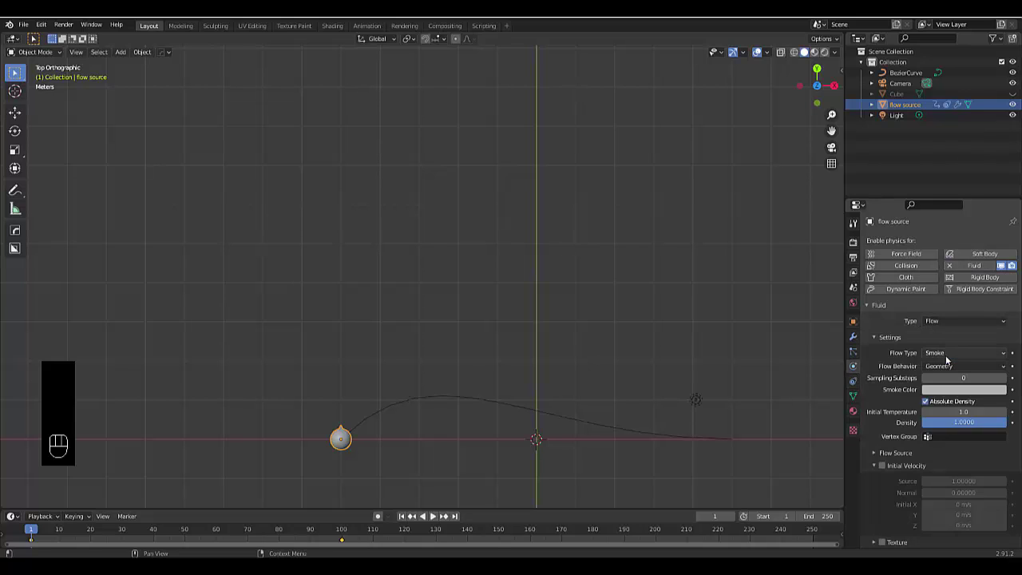
Set the Flow Type to Liquid and the Flow Behavior to Inflow for the flow source
left_click(940, 356)
left_click(933, 400)
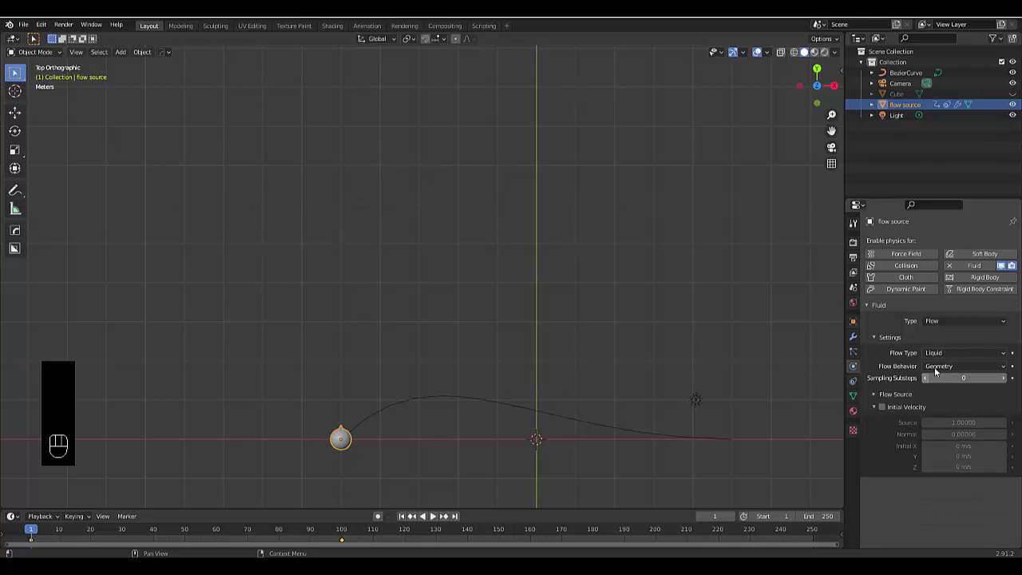
left_click(939, 366)
left_click(933, 378)
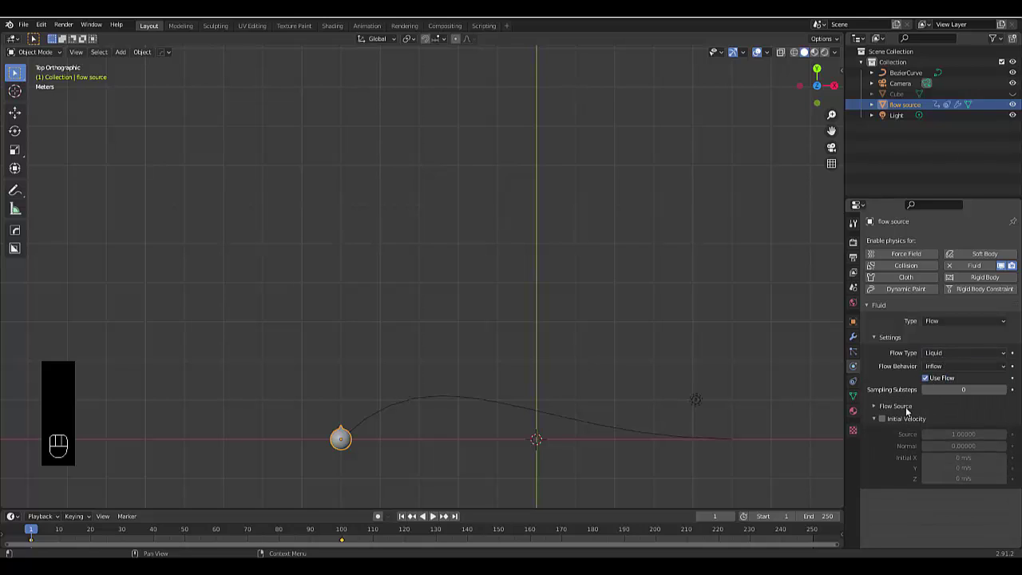
Enable Initial Velocity for the flow source and set its Y velocity to 30 m/s
left_click(882, 419)
scroll(547, 448, "down", 6)
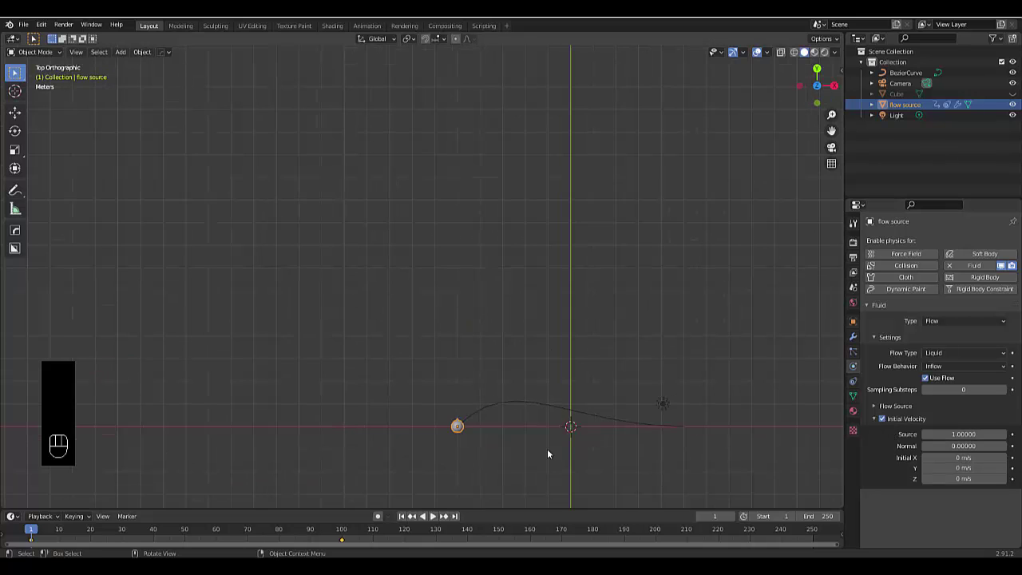
scroll(549, 354, "up", 5)
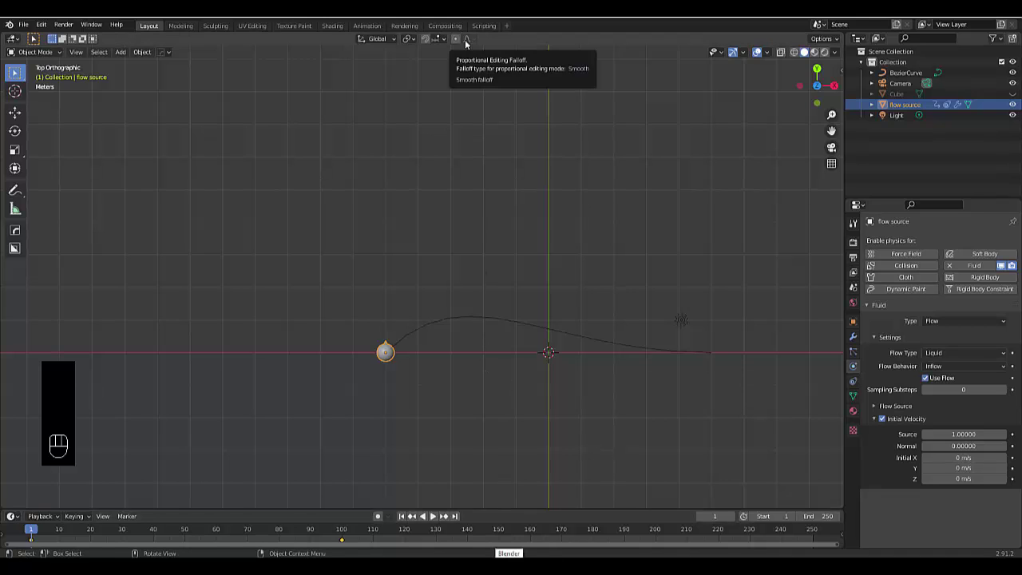
left_click(963, 468)
type("1")
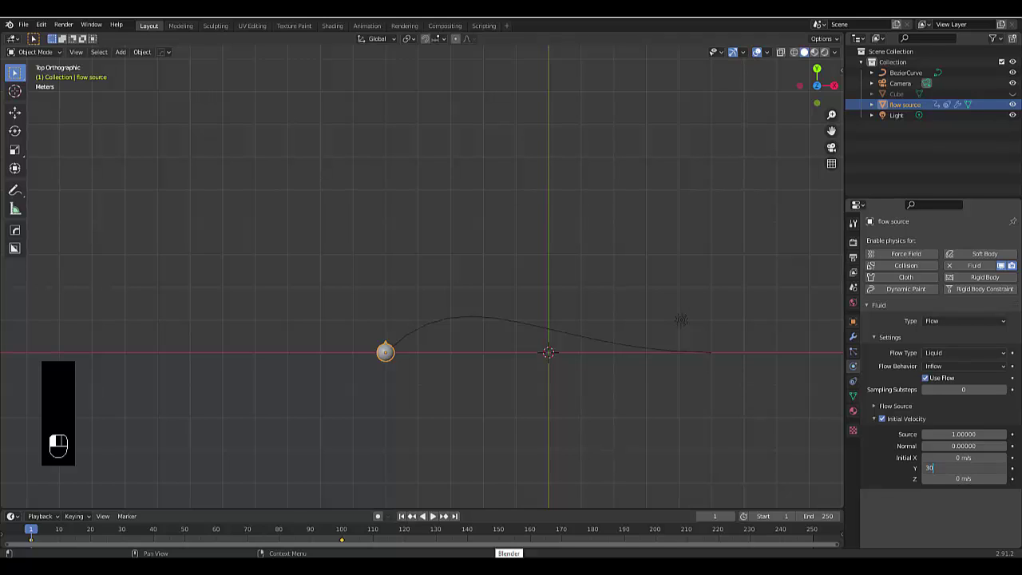
type("0")
key("Return")
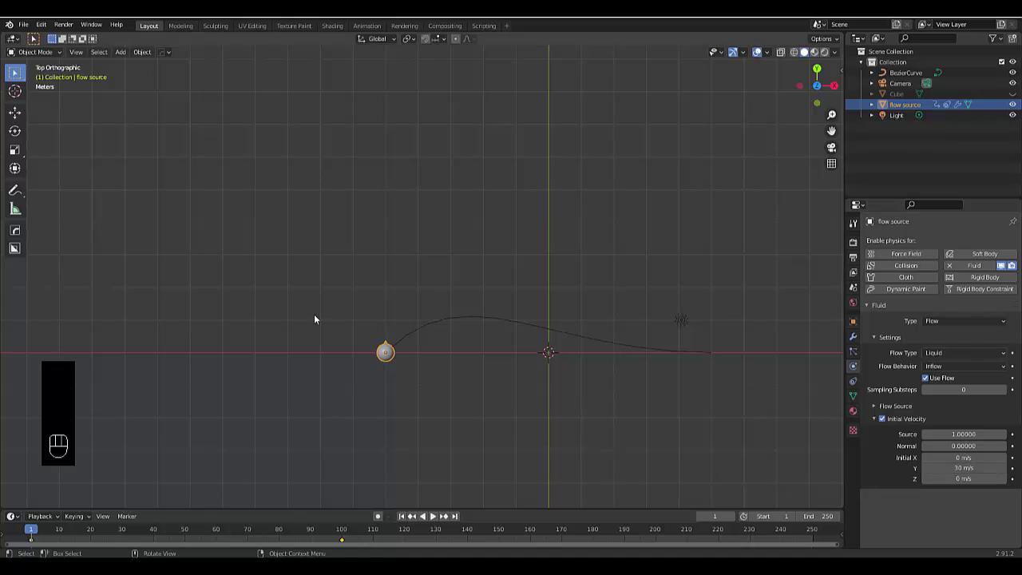
Unhide the Cube and switch the viewport shading to wireframe
scroll(401, 288, "down", 2)
scroll(389, 288, "up", 4)
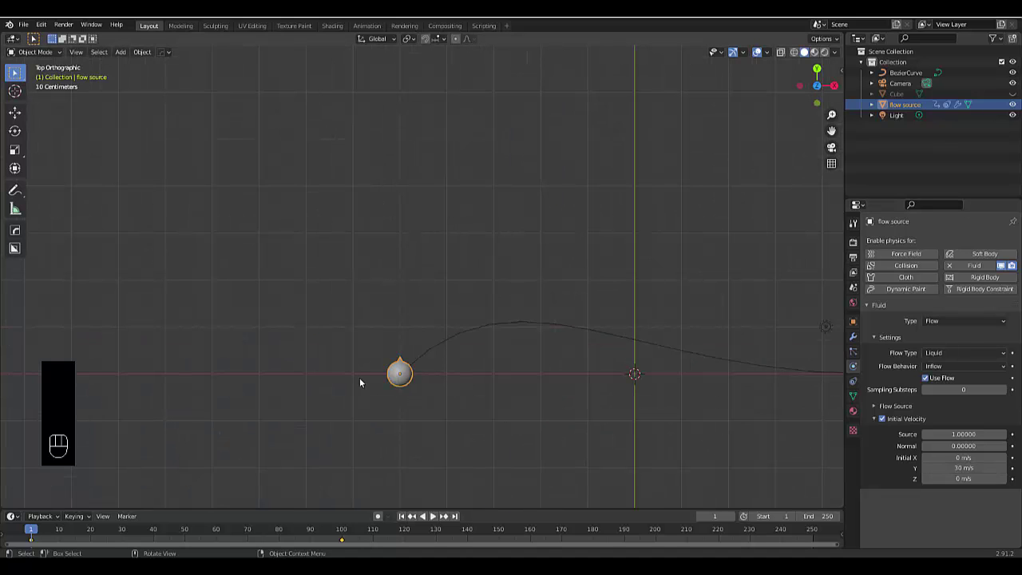
scroll(367, 377, "down", 5)
scroll(386, 369, "up", 2)
left_click(1012, 94)
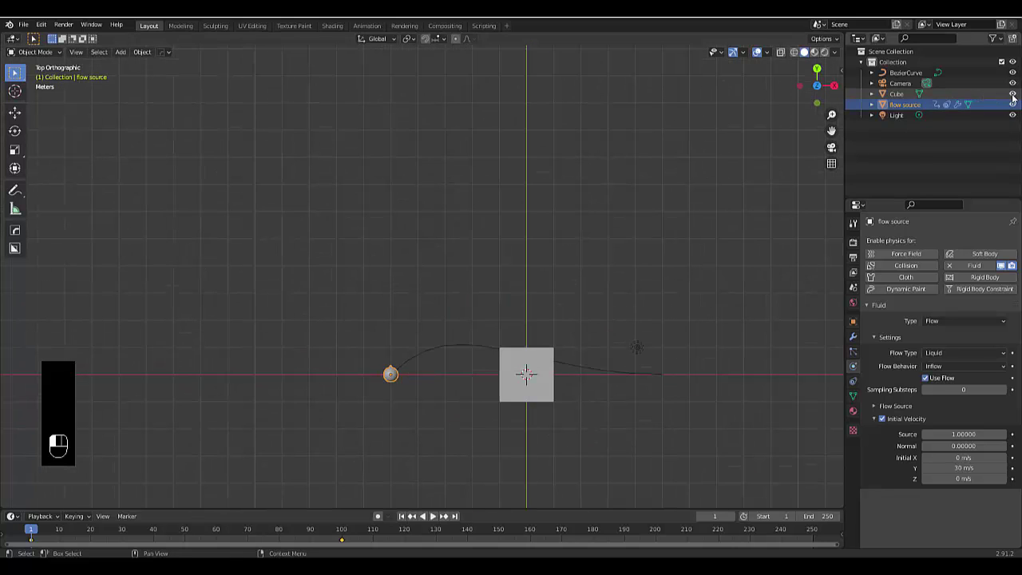
left_click(780, 53)
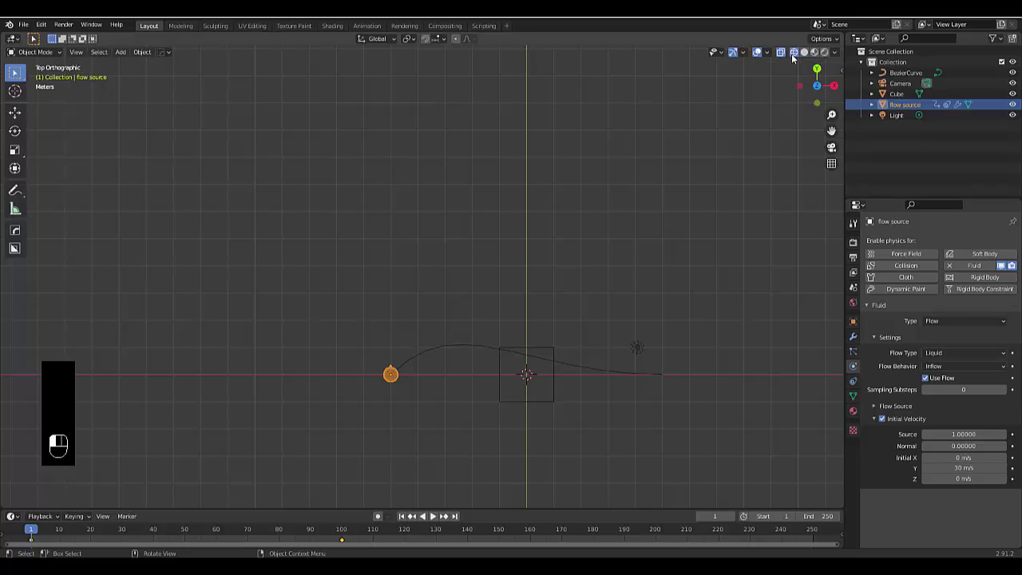
Scale the cube up uniformly to slightly wider than the whole curve and move it about 4.9 m along Y
left_click(551, 394)
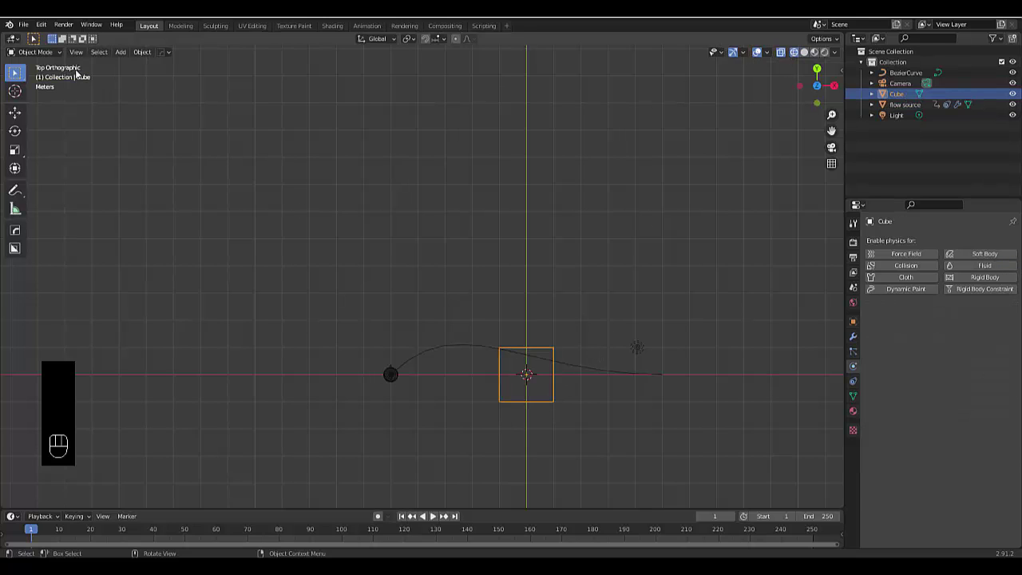
key("s")
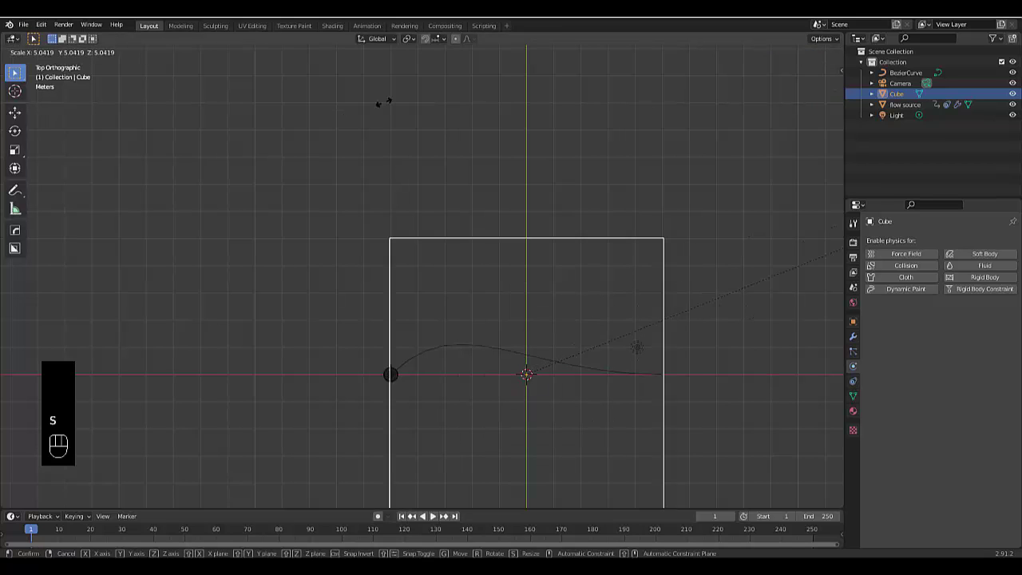
left_click(411, 69)
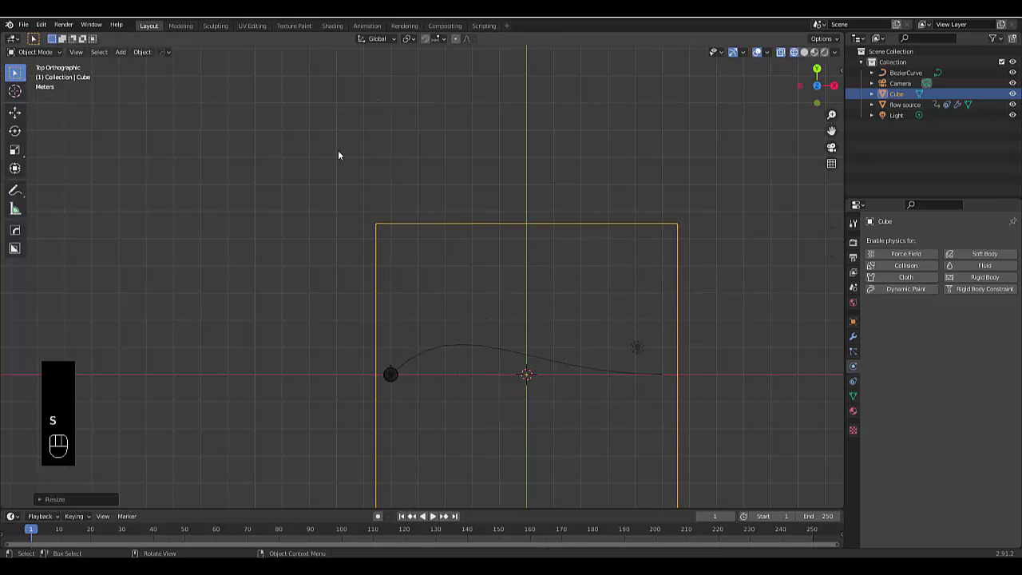
key("g")
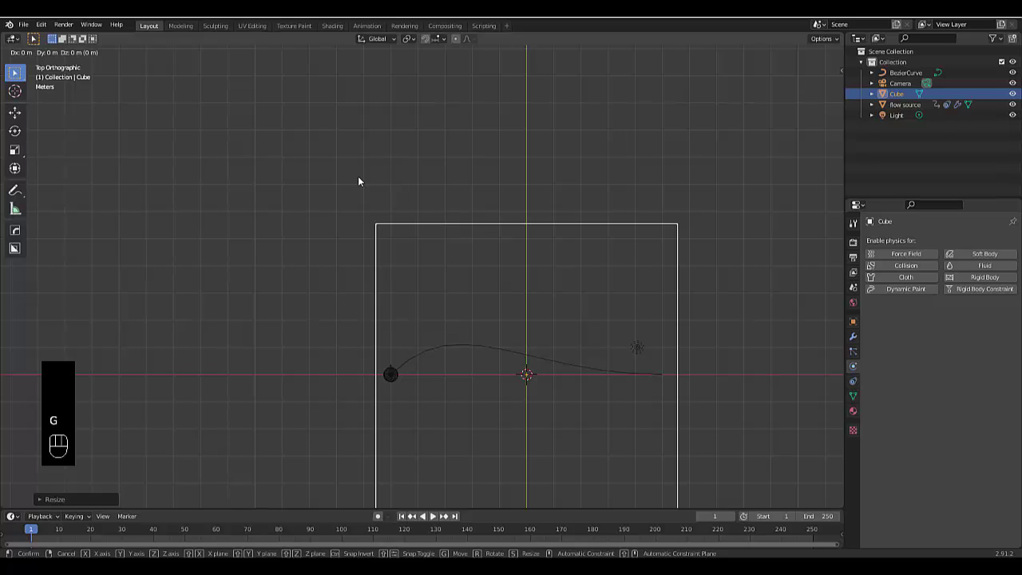
key("y")
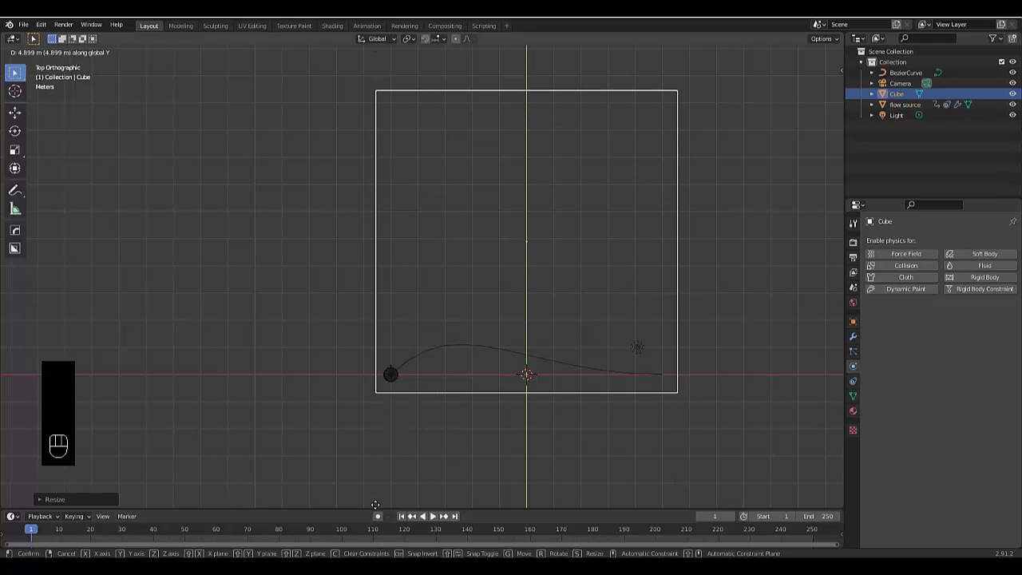
left_click(375, 503)
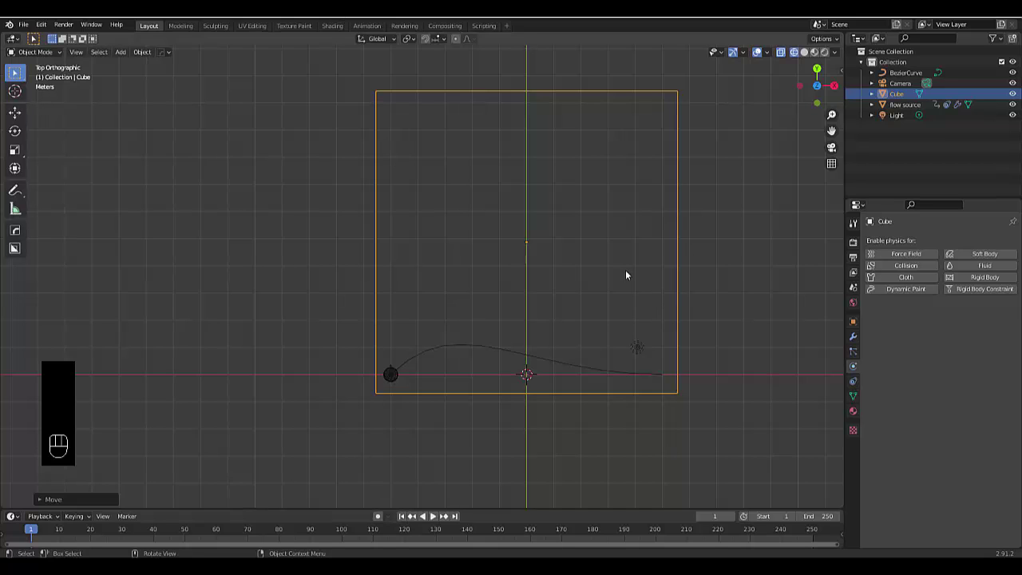
scroll(378, 338, "down", 1)
scroll(388, 260, "up", 2)
scroll(482, 205, "down", 4)
mouse_move(484, 191)
middle_mouse_down()
mouse_move(472, 228)
mouse_move(482, 196)
middle_mouse_up()
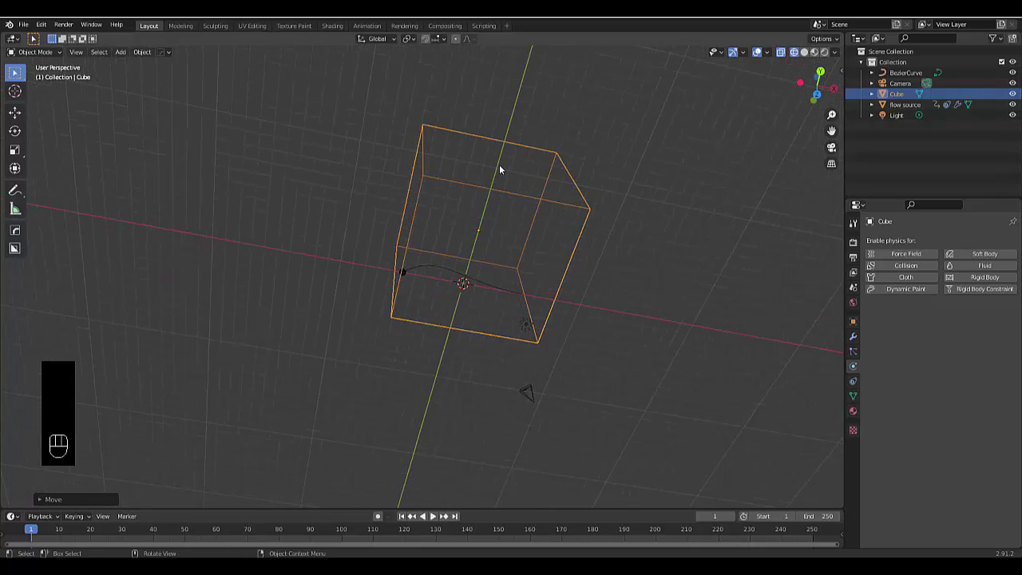
Pull the cube's far +Y face outward along Y in top view until the cube is about 1.4 times as long as wide
key("Tab")
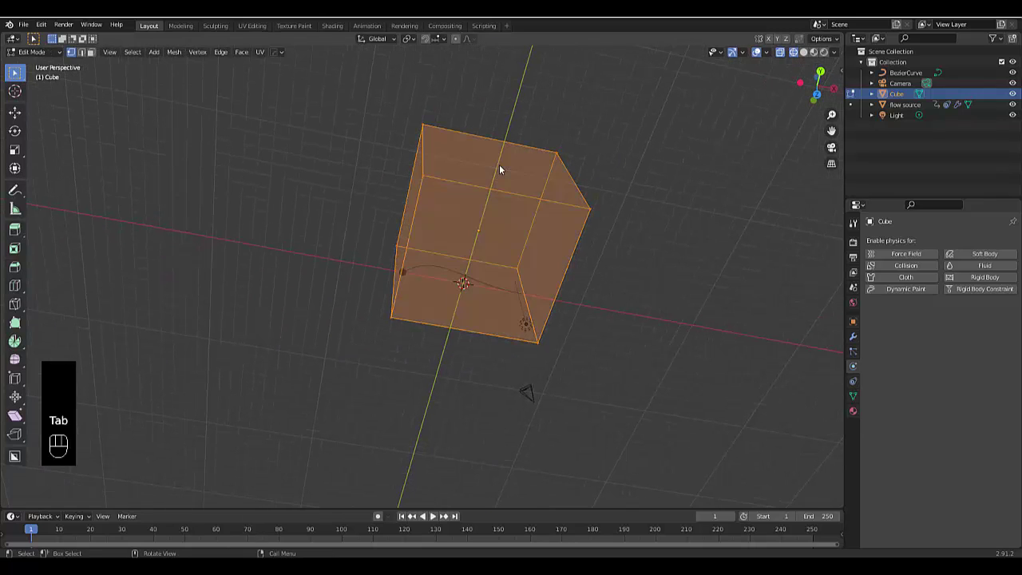
key("3")
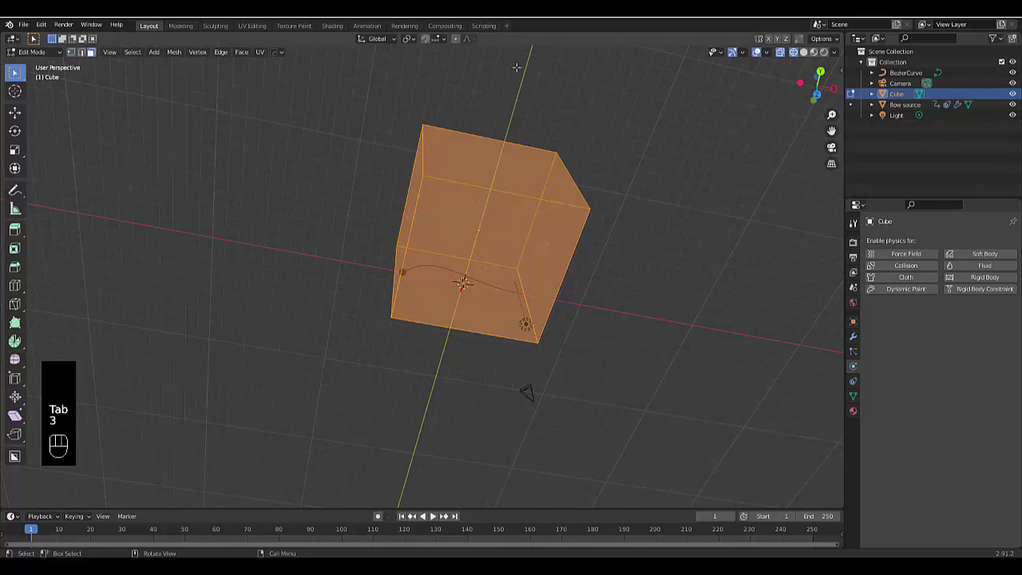
left_click(495, 162)
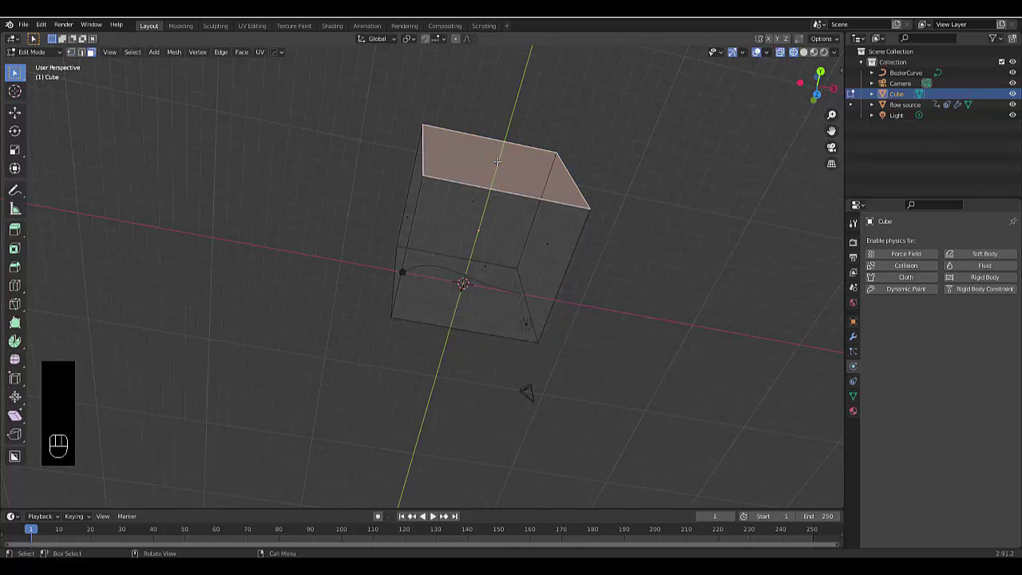
key("KP_7")
key("g")
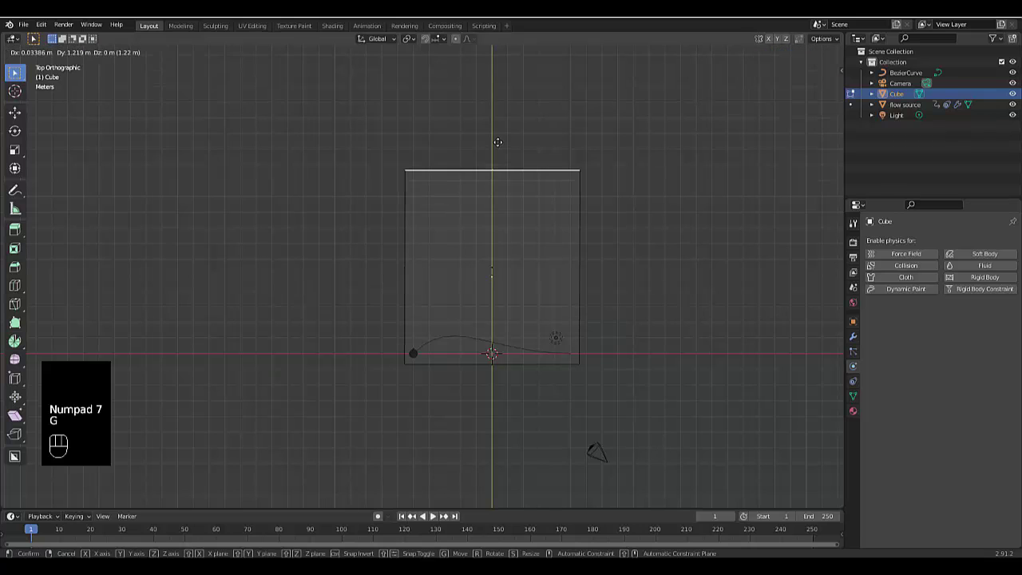
left_click(497, 95)
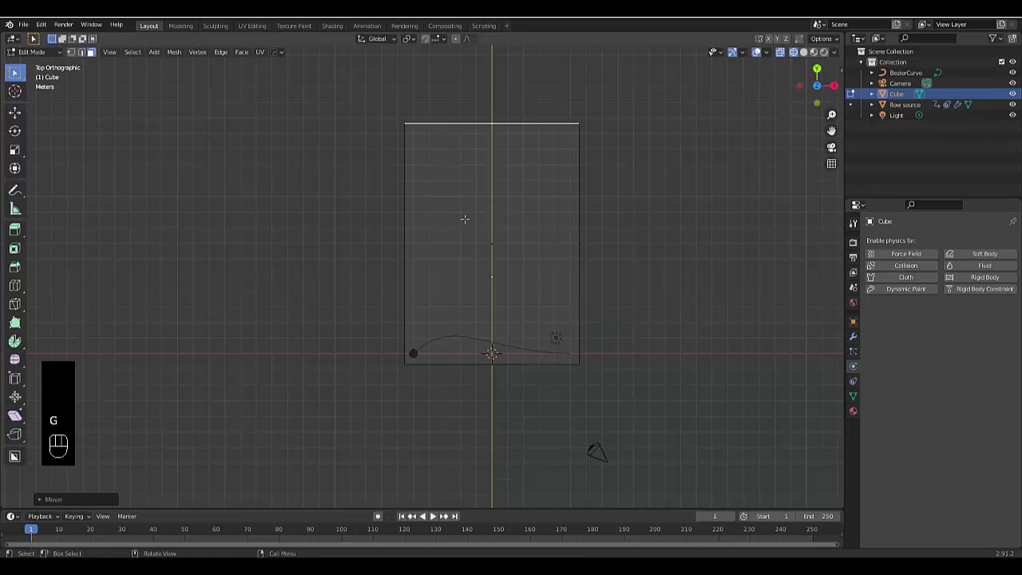
scroll(469, 219, "down", 2)
scroll(472, 219, "up", 2)
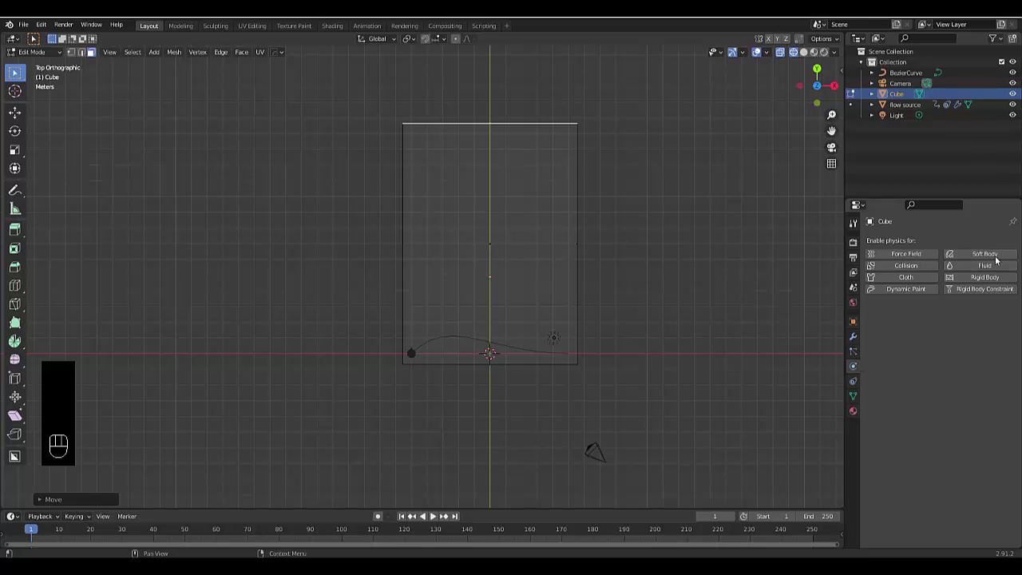
key("Tab")
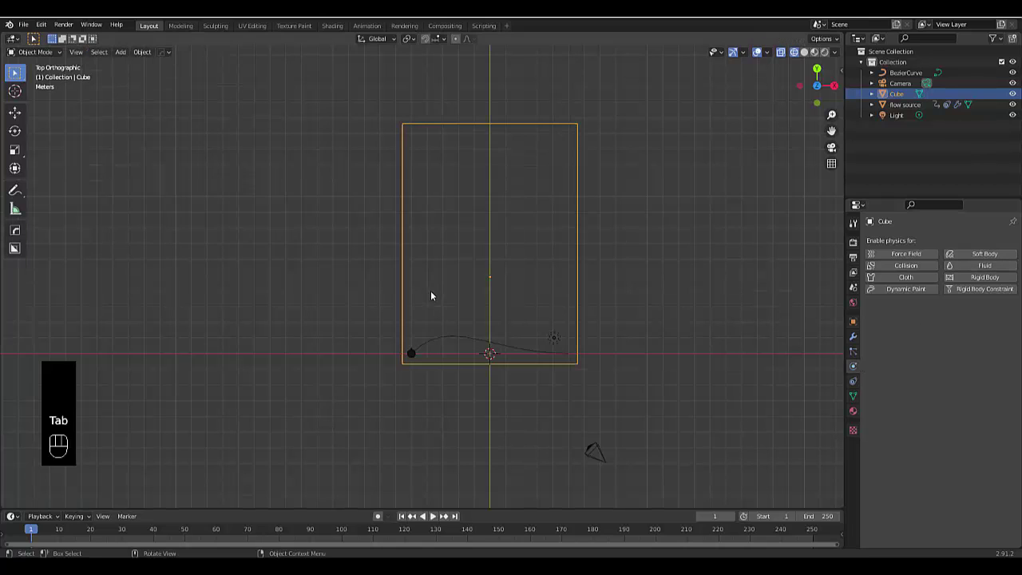
Add Fluid physics to the cube with the type Domain and set its Domain Type to Liquid
left_click(969, 266)
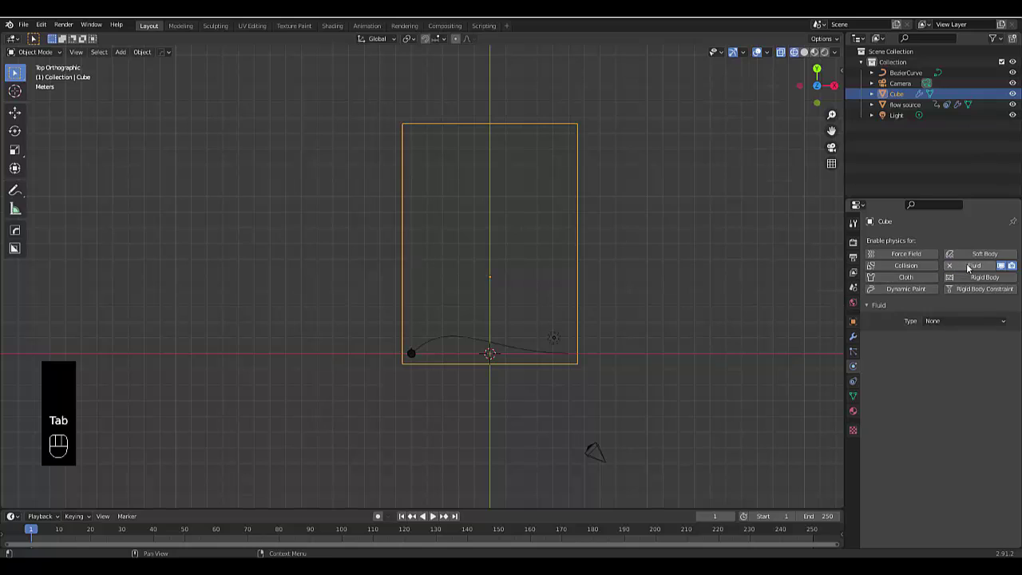
left_click(935, 322)
left_click(949, 345)
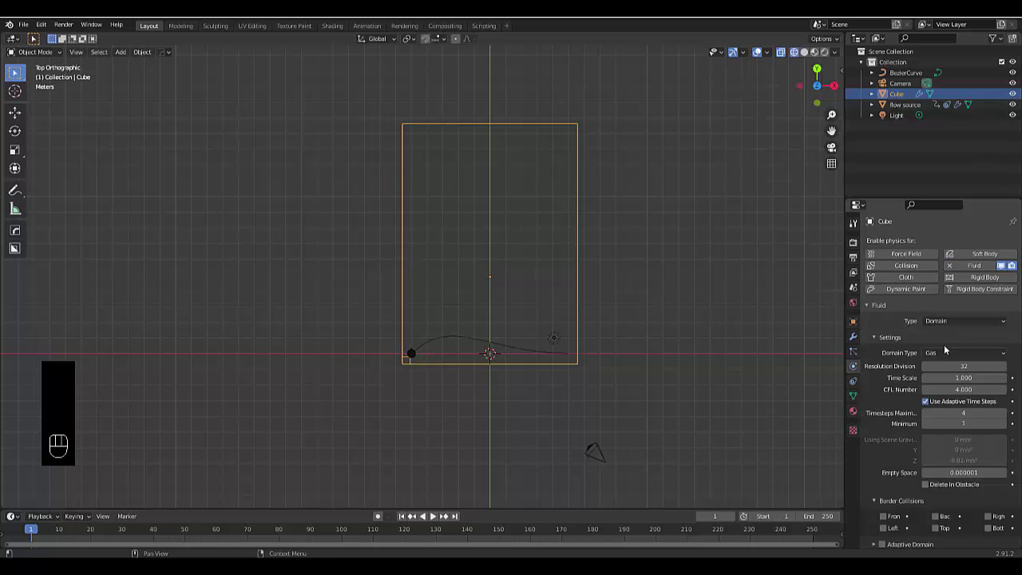
left_click(943, 353)
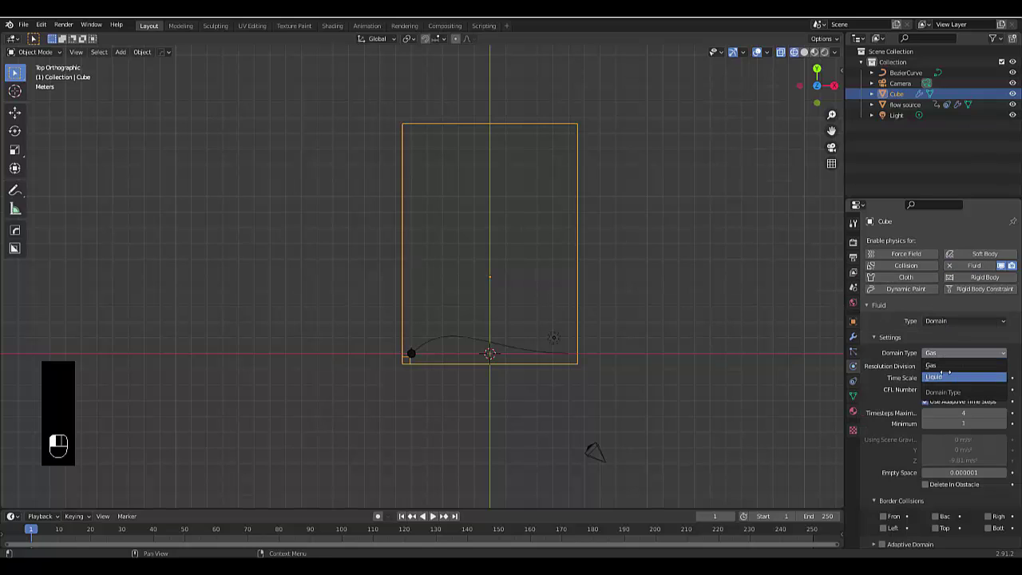
left_click(941, 375)
Set the domain's Resolution Divisions to 64 and enable Mesh for the liquid
scroll(327, 383, "up", 12)
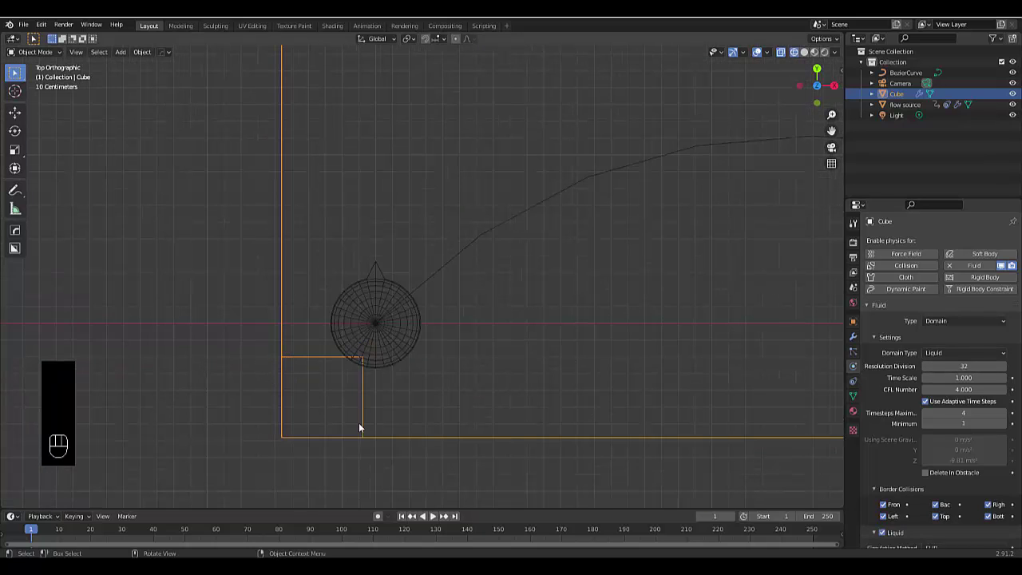
left_click(958, 367)
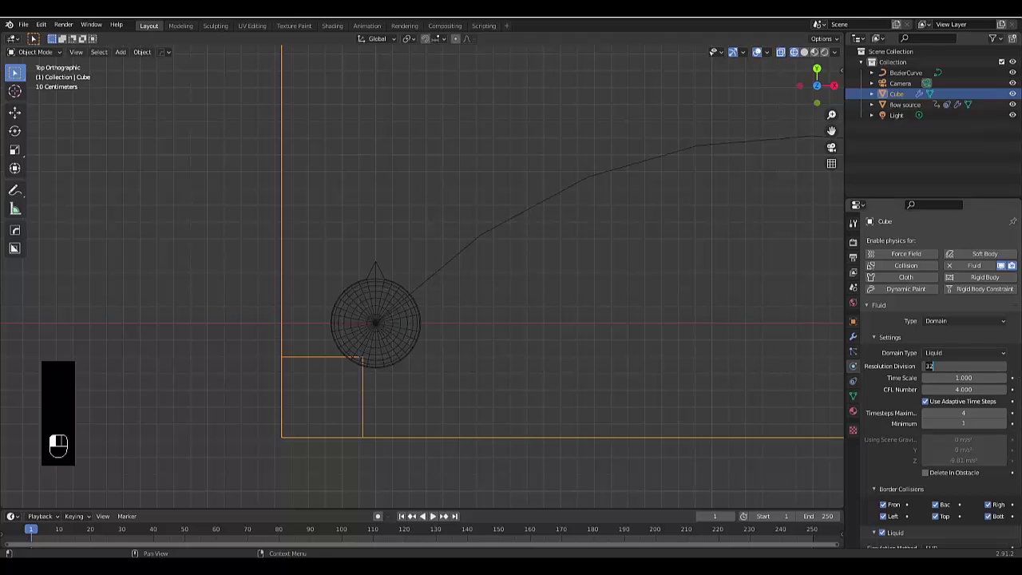
type("64")
key("Return")
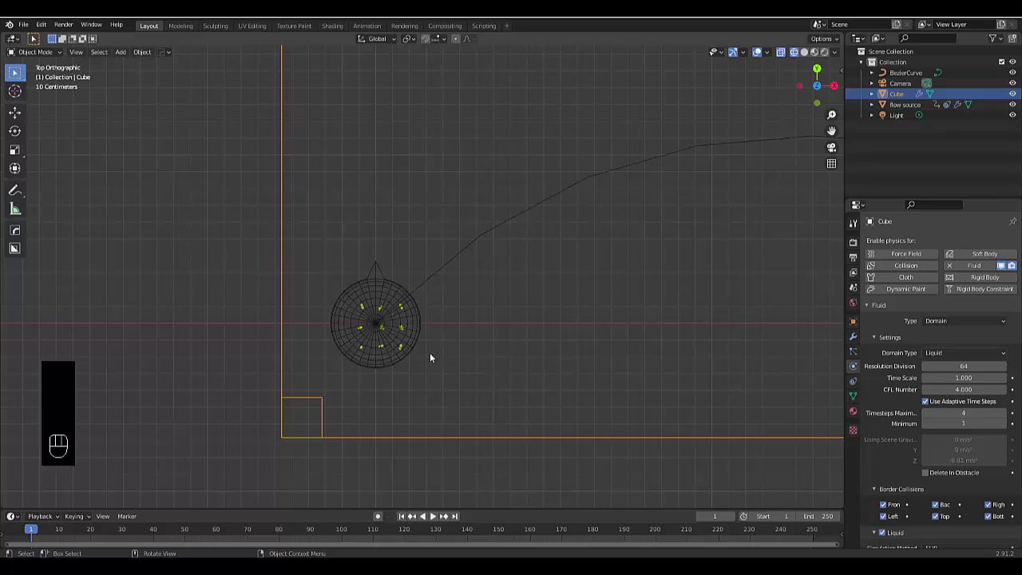
scroll(939, 385, "down", 6)
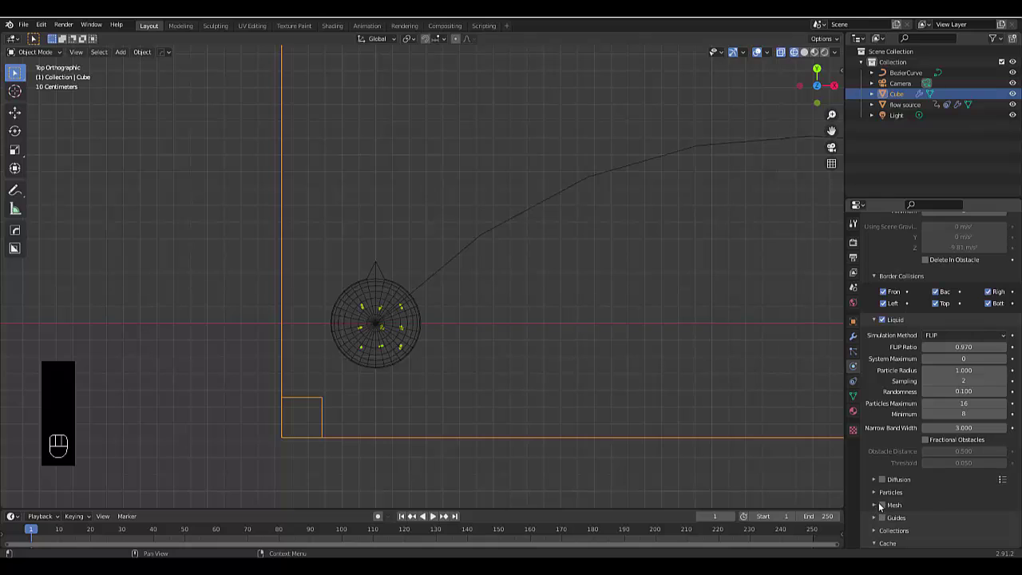
left_click(881, 504)
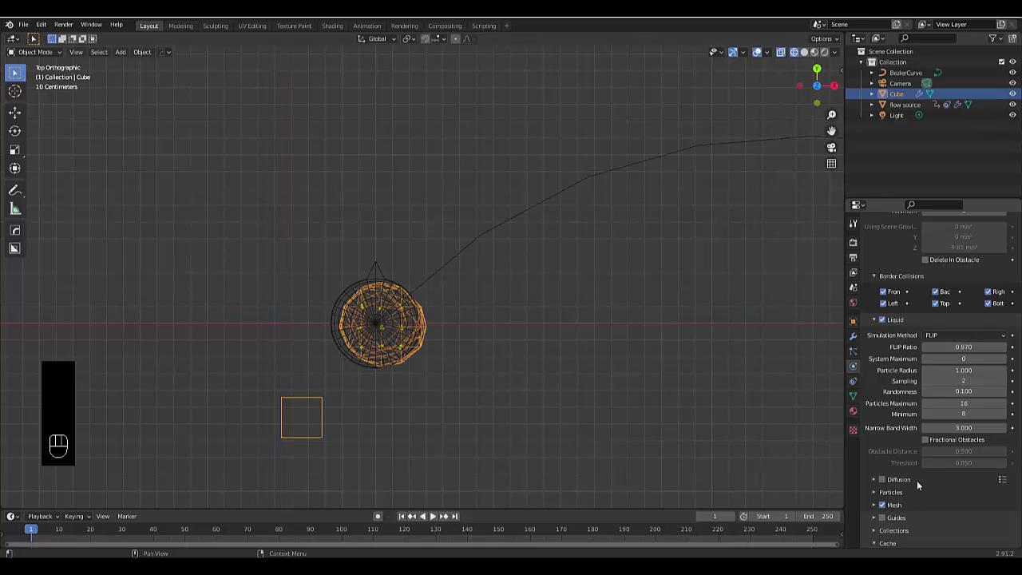
Set the domain's cache type to All, make it resumable and set its end frame to 100
scroll(916, 480, "down", 5)
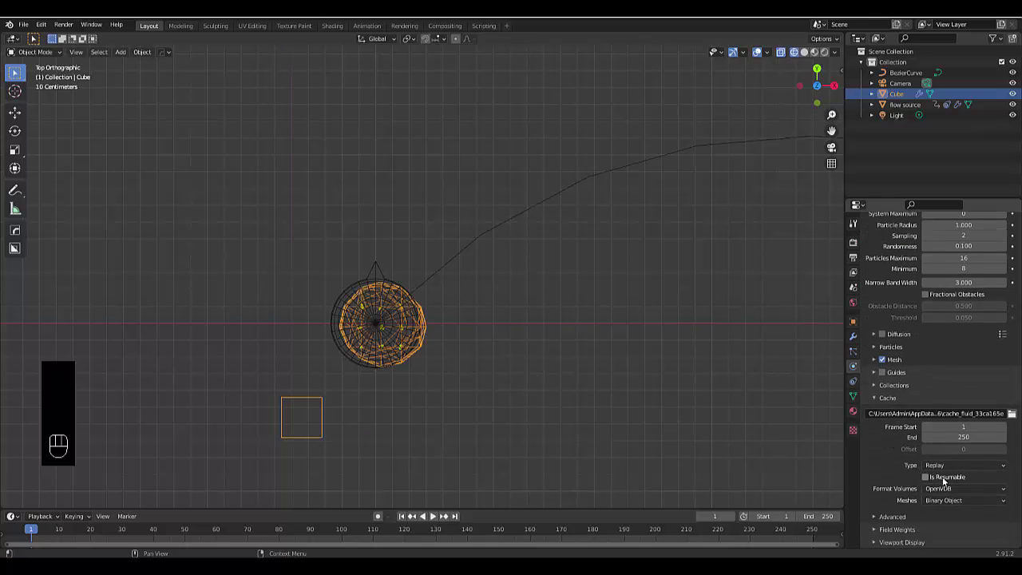
left_click(944, 464)
left_click(928, 500)
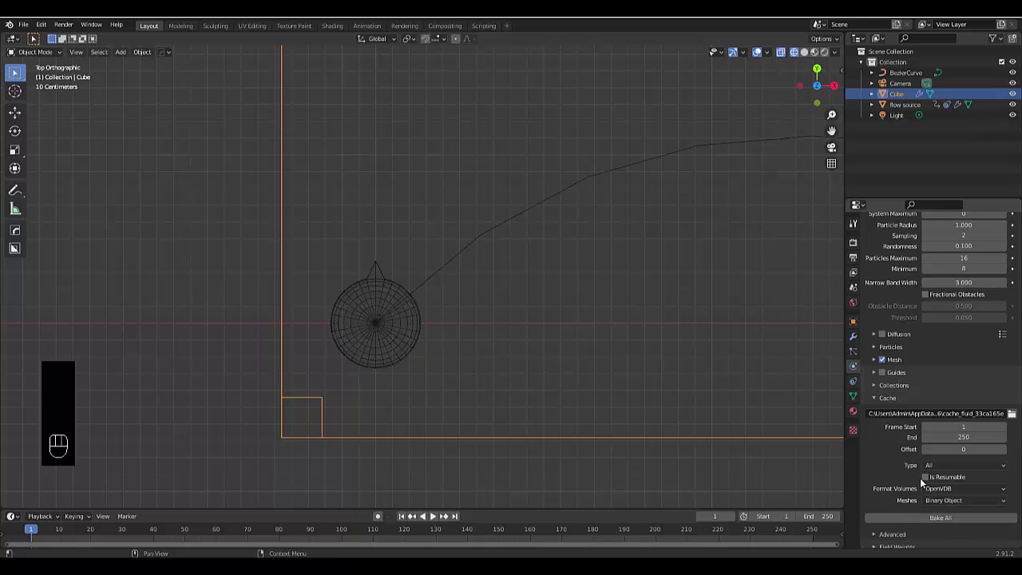
left_click(925, 478)
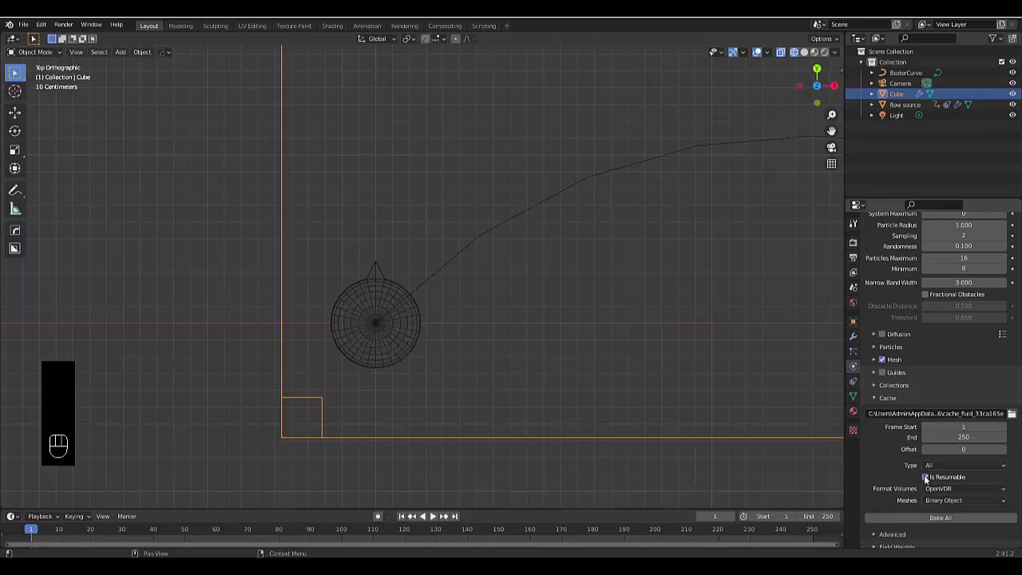
left_click(950, 437)
type("100")
key("Return")
Bake the whole fluid simulation of the domain with Bake All
scroll(936, 356, "up", 10)
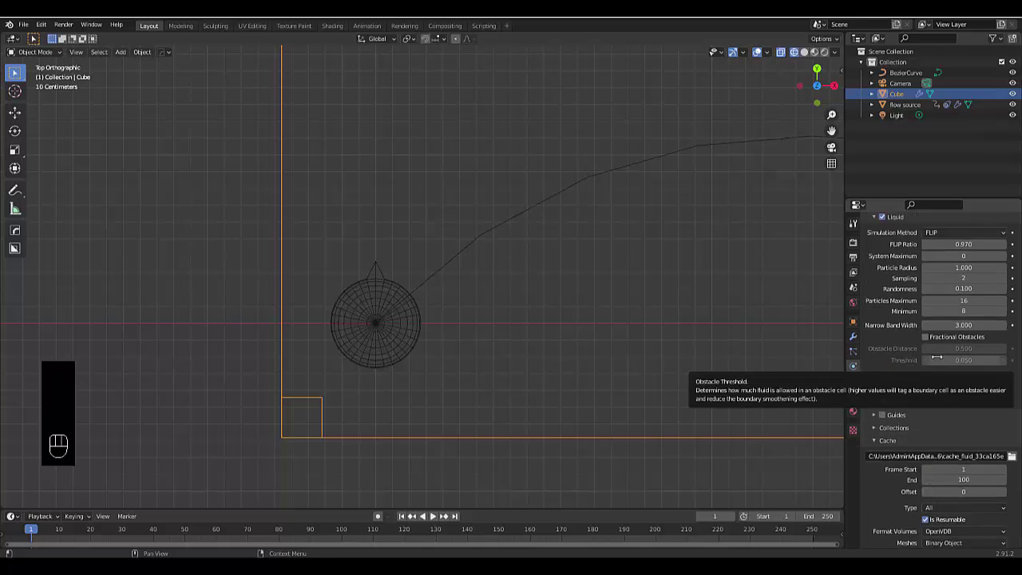
scroll(950, 351, "down", 10)
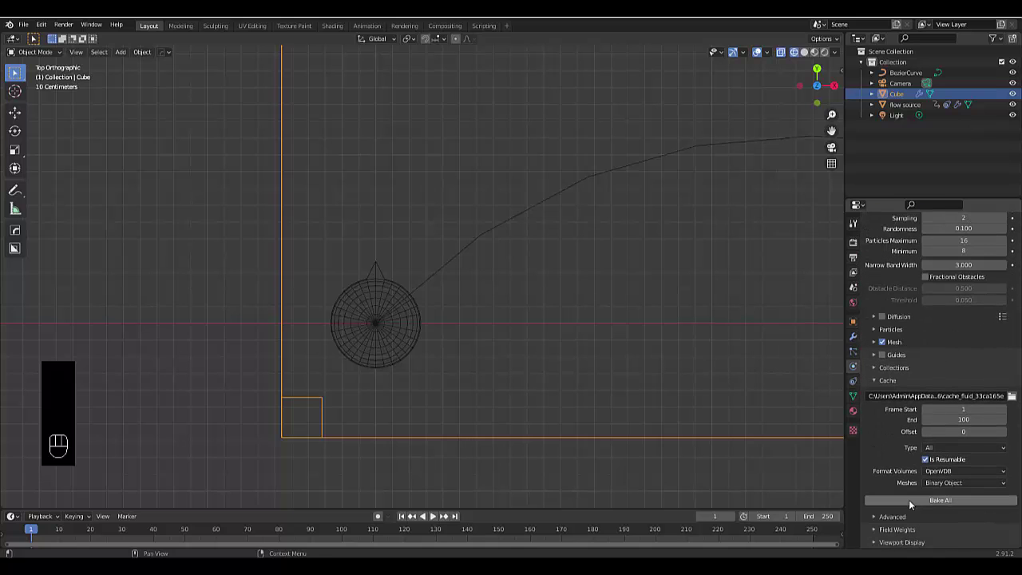
left_click(912, 500)
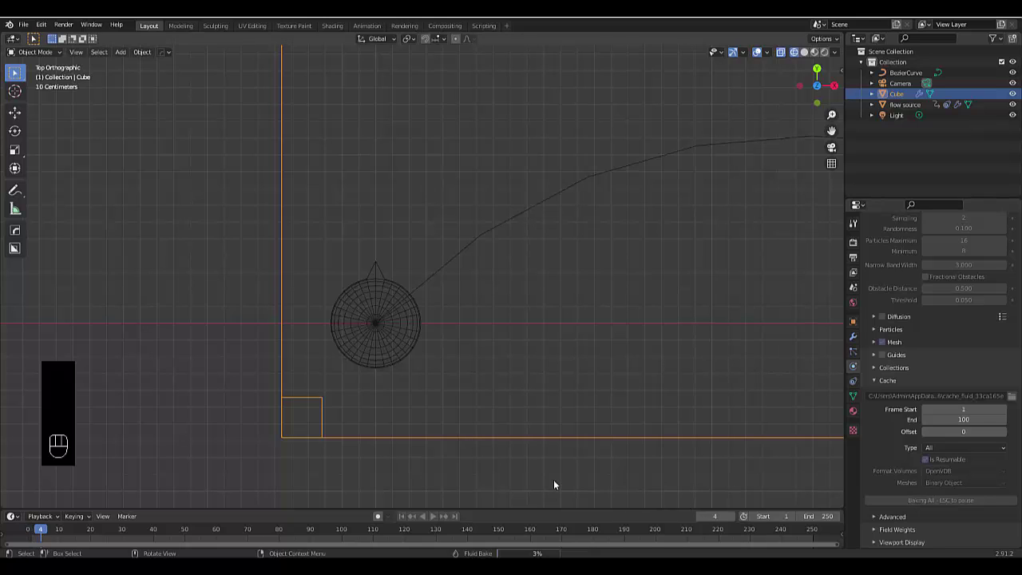
key("Escape")
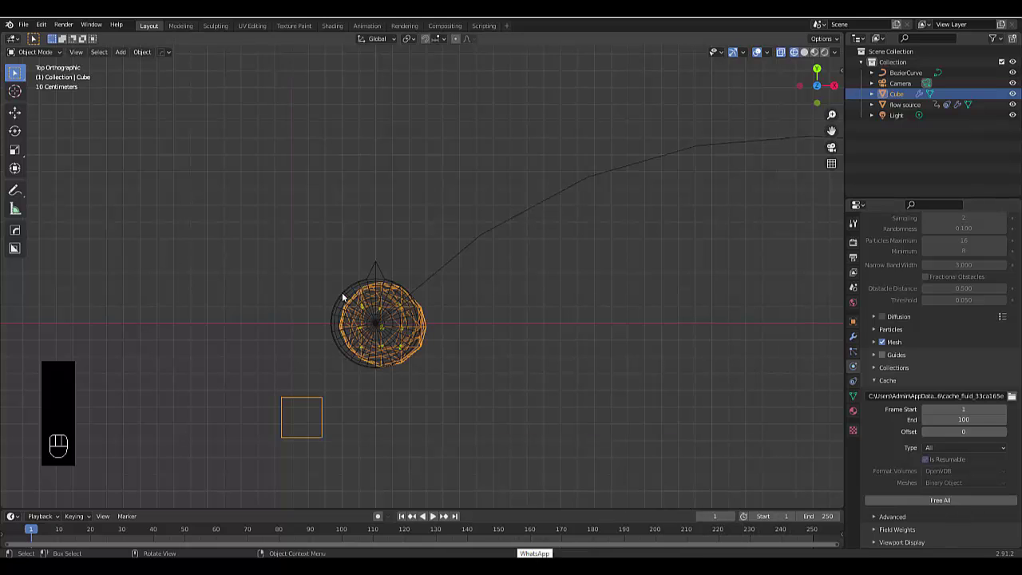
Play back the baked liquid simulation over the whole domain, stop it and return to frame 1
scroll(342, 297, "down", 6)
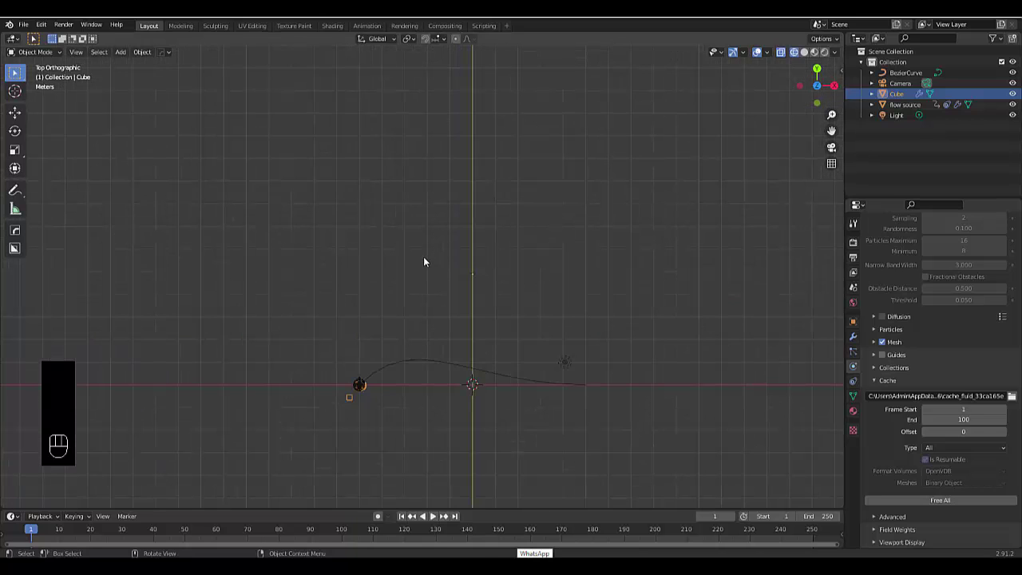
key("space")
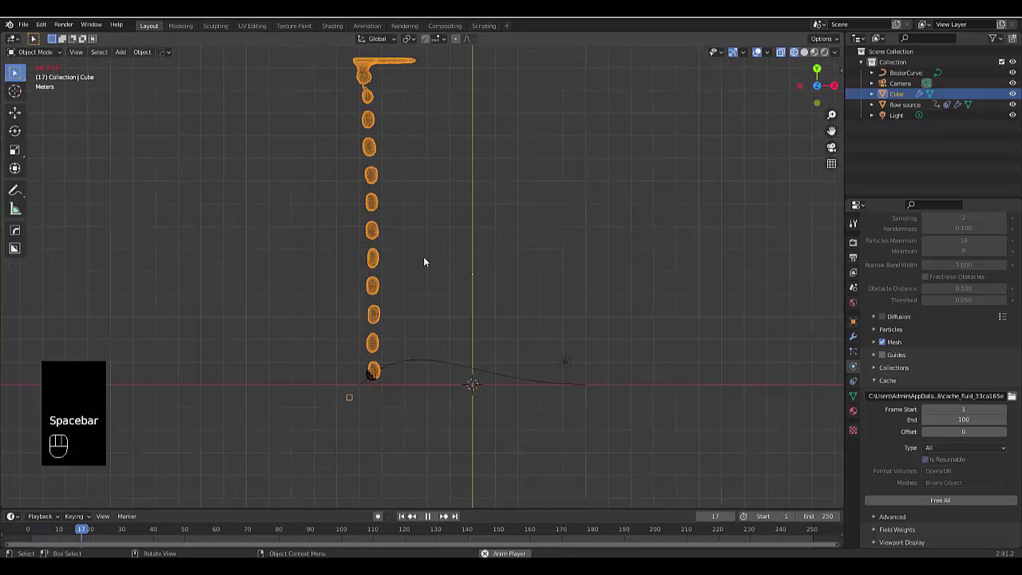
scroll(424, 261, "down", 1)
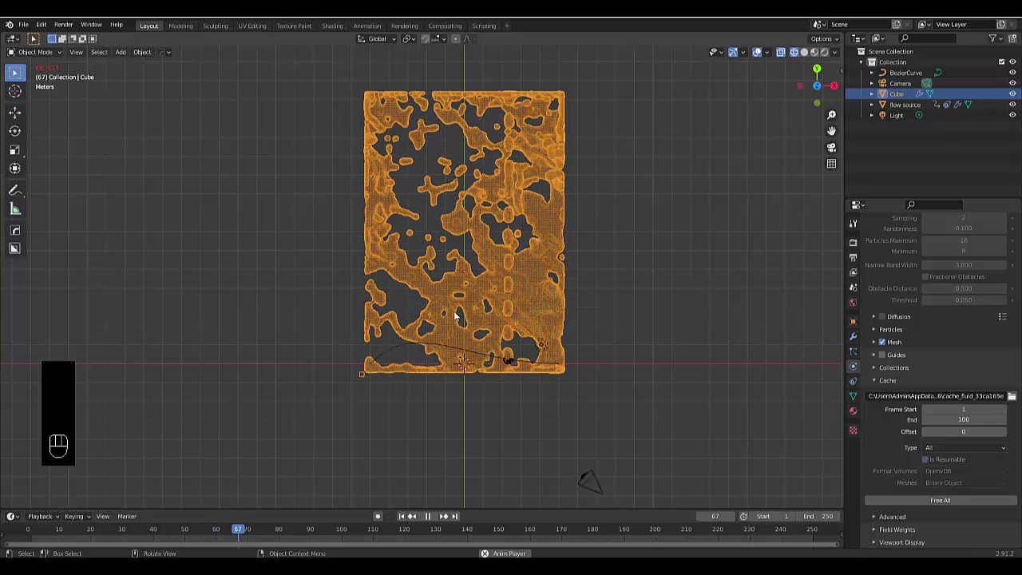
key("space")
left_click(402, 515)
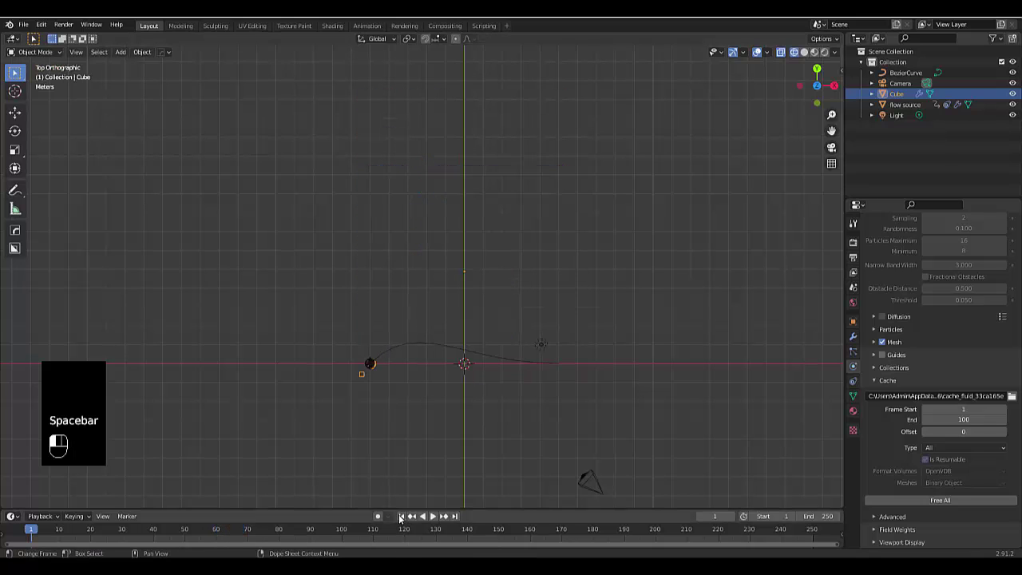
Select the flow source sphere at the start of the curve and insert a keyframe for it at frame 1
middle_click_drag(407, 319, 330, 412)
scroll(330, 412, "up", 4)
left_click(415, 368)
key("KP_7")
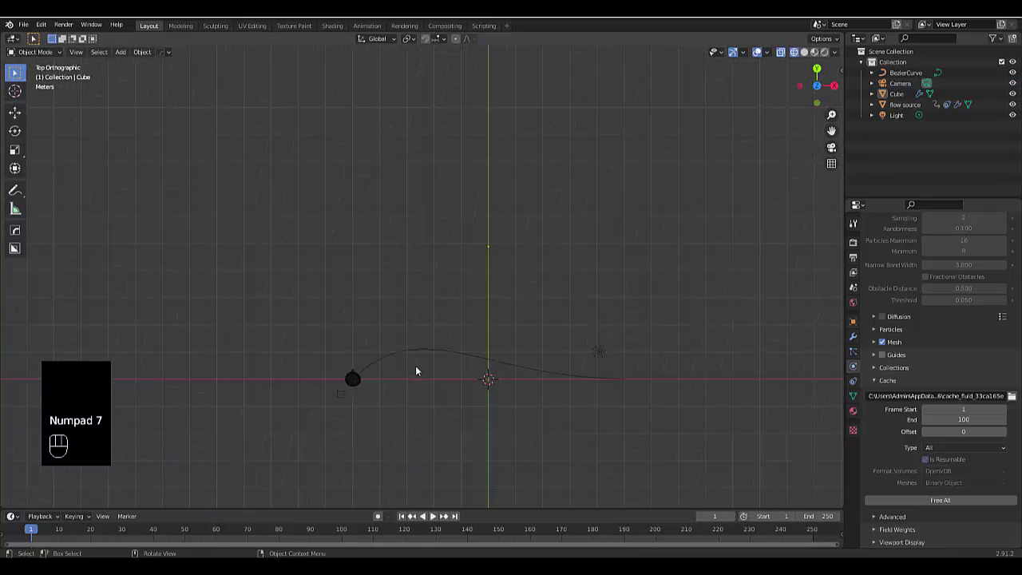
scroll(403, 369, "up", 3)
scroll(244, 382, "up", 2)
left_click(367, 397)
scroll(367, 404, "down", 5)
scroll(368, 404, "up", 1)
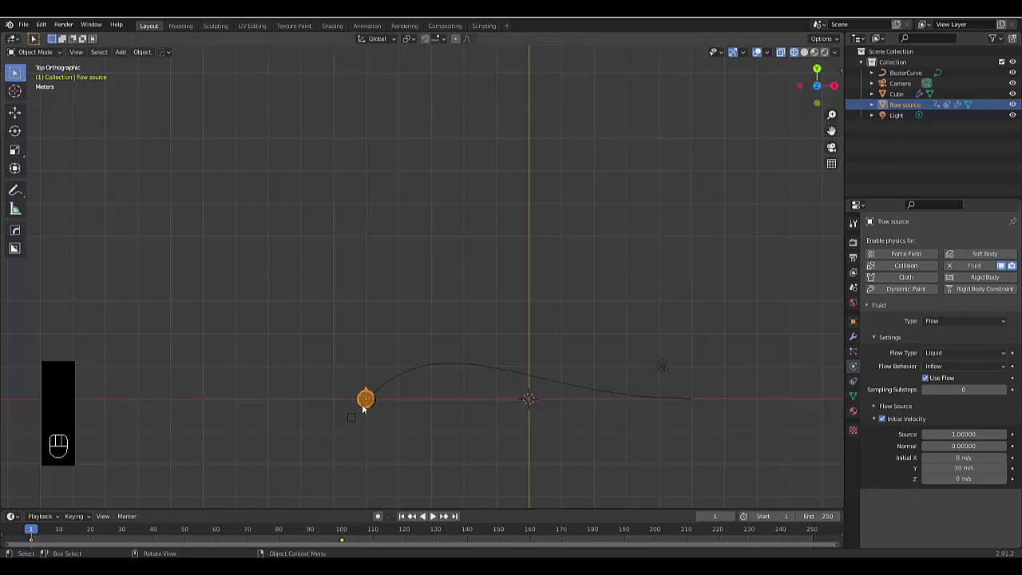
scroll(363, 407, "up", 4)
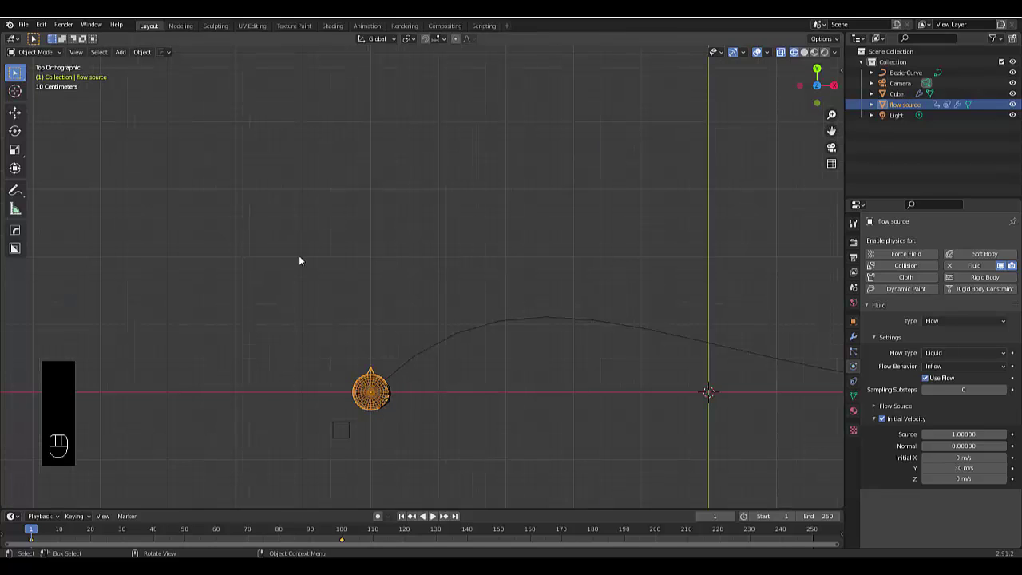
key("i")
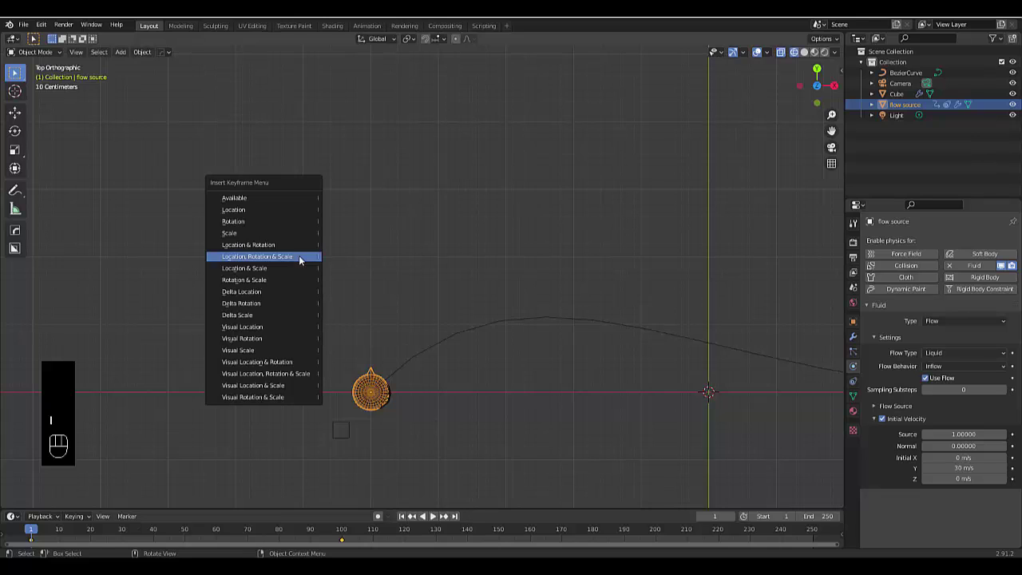
Go to frame 49 and insert a keyframe for the flow source there
left_click(702, 516)
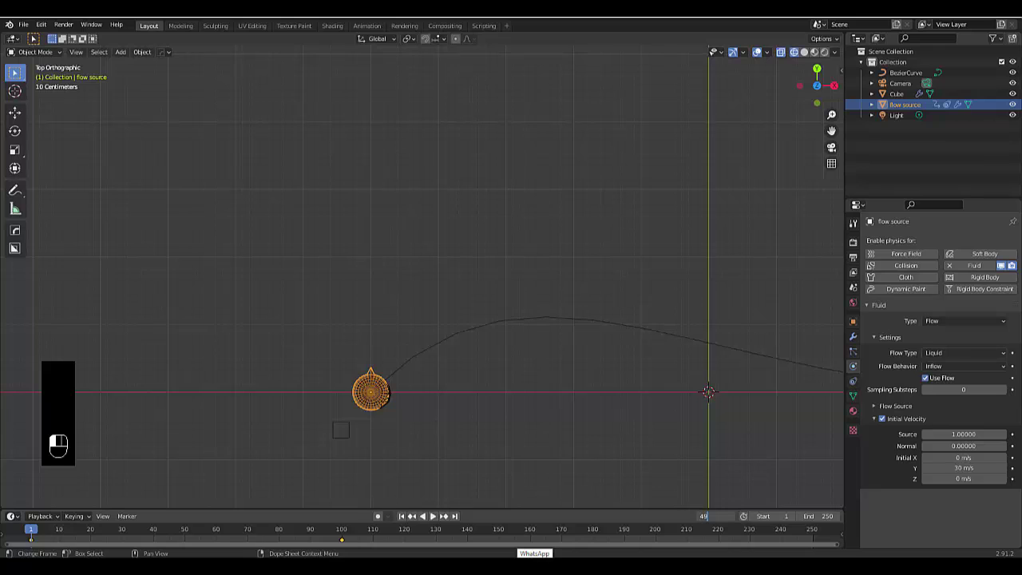
key("Return")
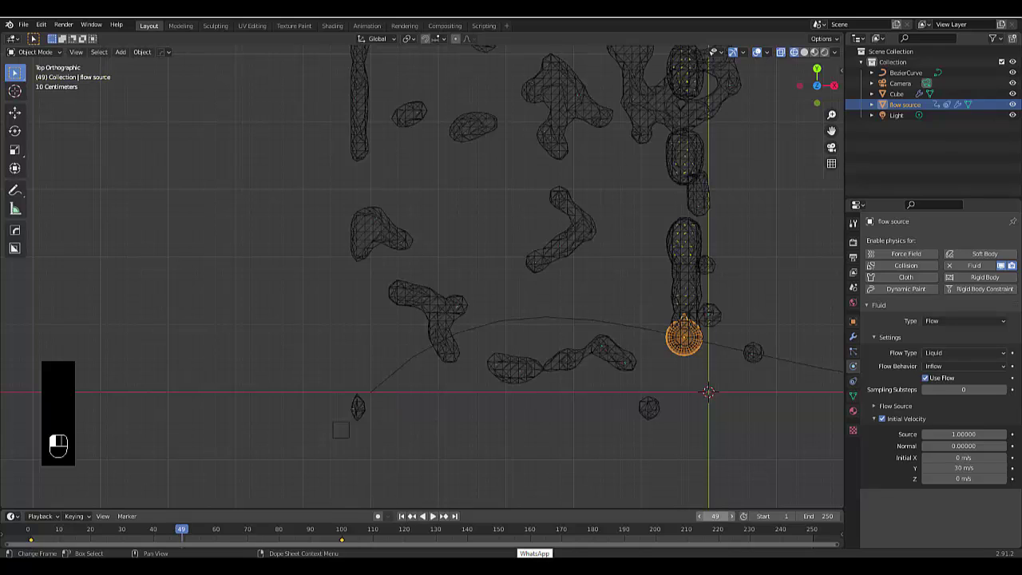
key("i")
left_click(534, 300)
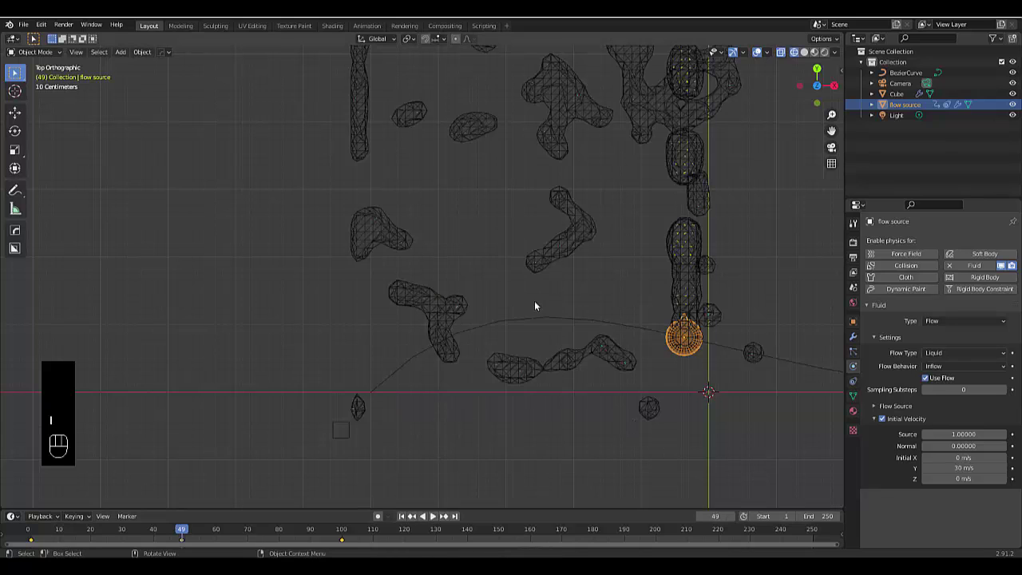
At frame 50, scale the flow source up about 2.5 times and insert a Location, Rotation & Scale keyframe
left_click(731, 516)
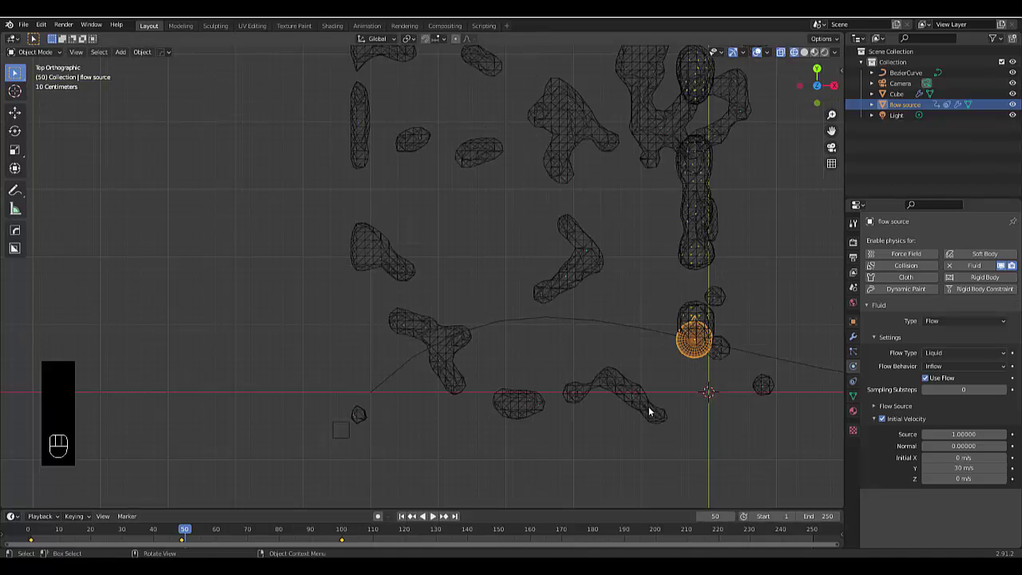
key("s")
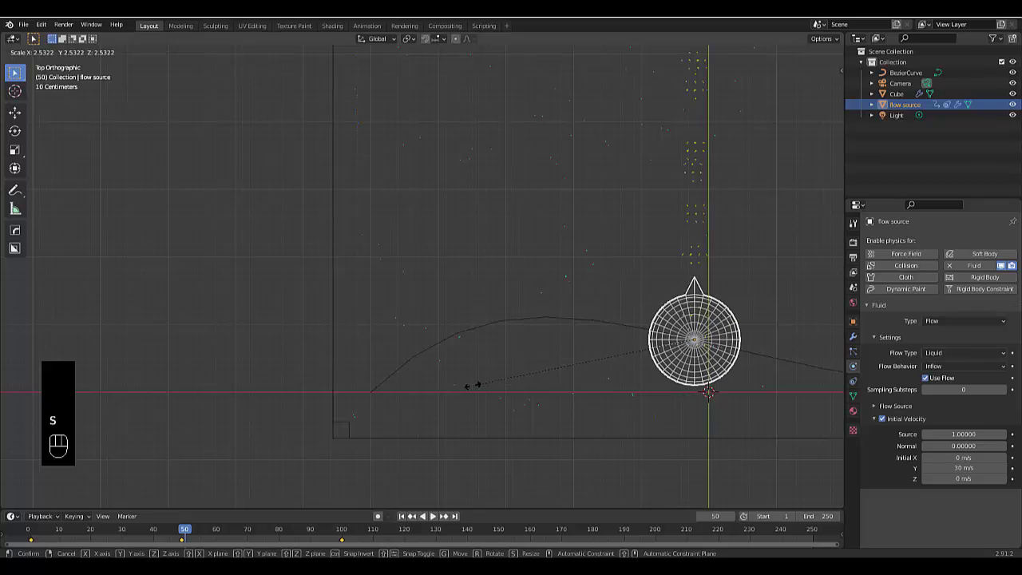
left_click(468, 384)
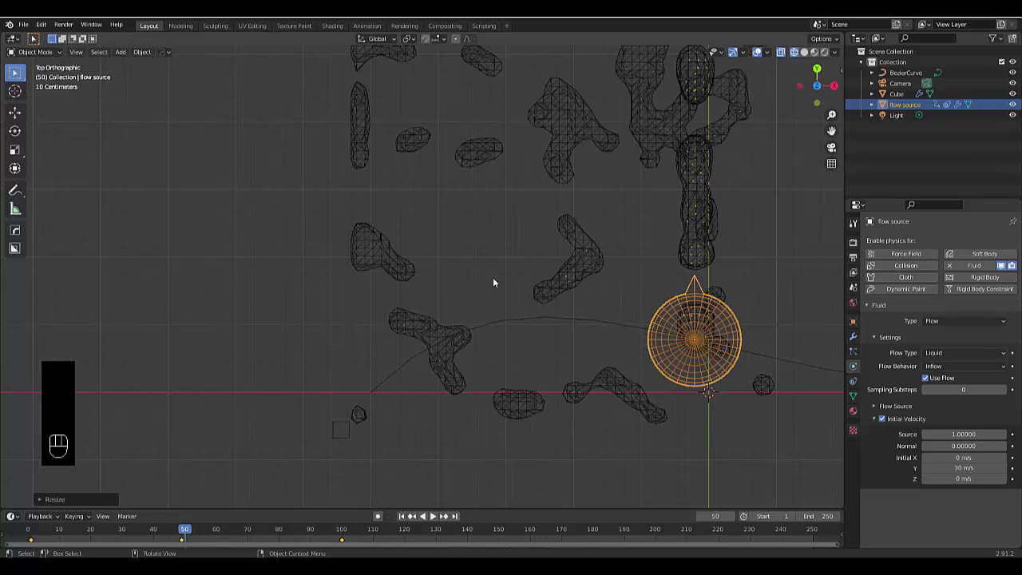
key("i")
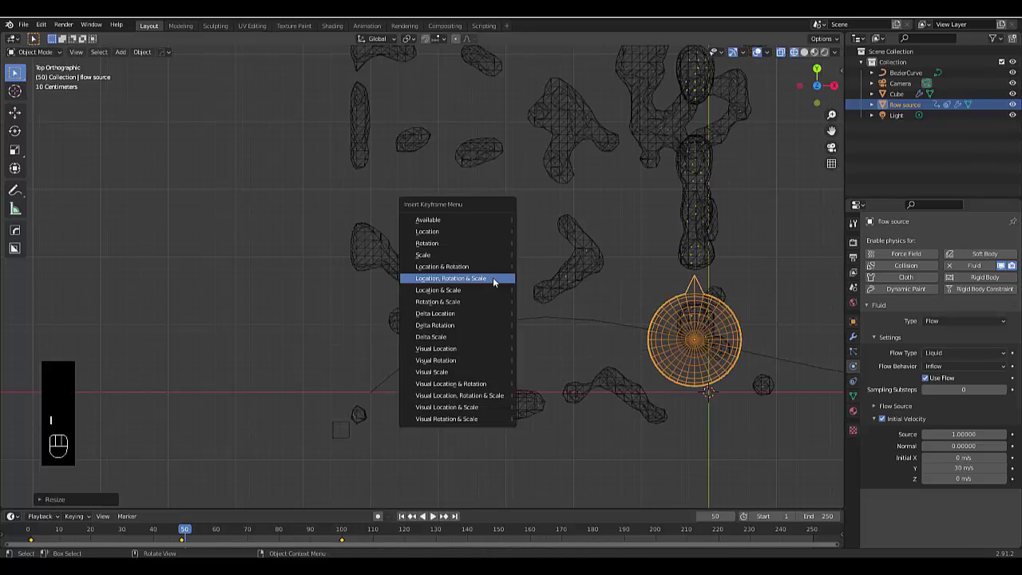
left_click(493, 280)
Go to frame 60 and examine the enlarged flow source against the surrounding liquid mesh
left_click(710, 516)
type("60")
key("Return")
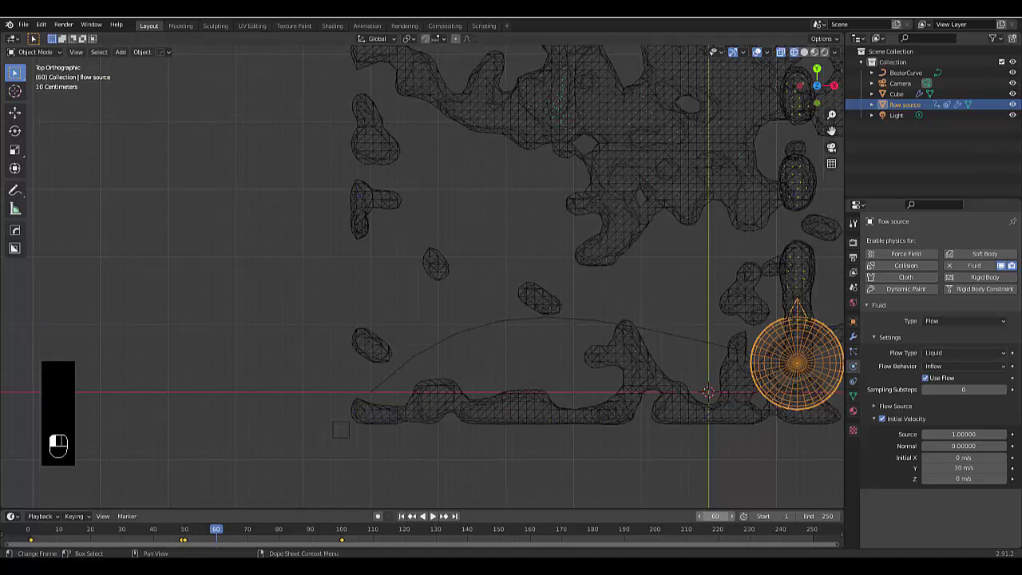
scroll(524, 440, "down", 3)
middle_click_drag(759, 443, 495, 411, "shift")
scroll(495, 411, "up", 3)
scroll(495, 410, "up", 4)
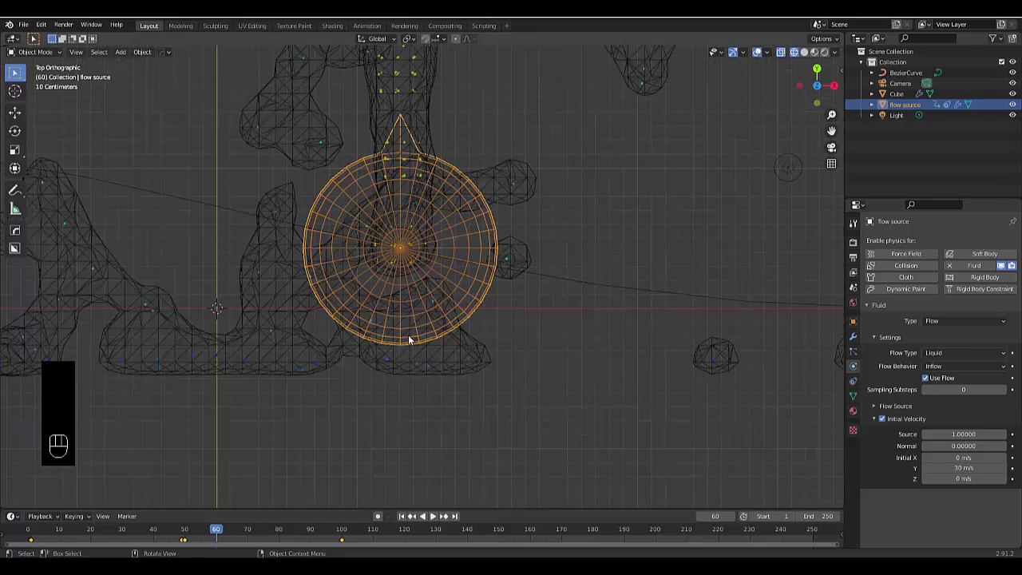
scroll(408, 339, "up", 2)
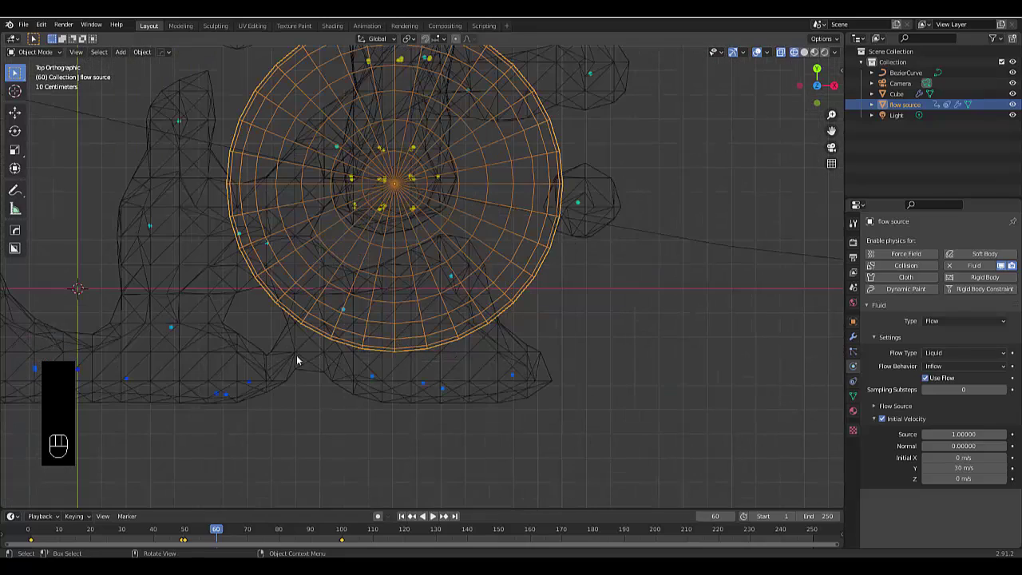
scroll(352, 348, "up", 1)
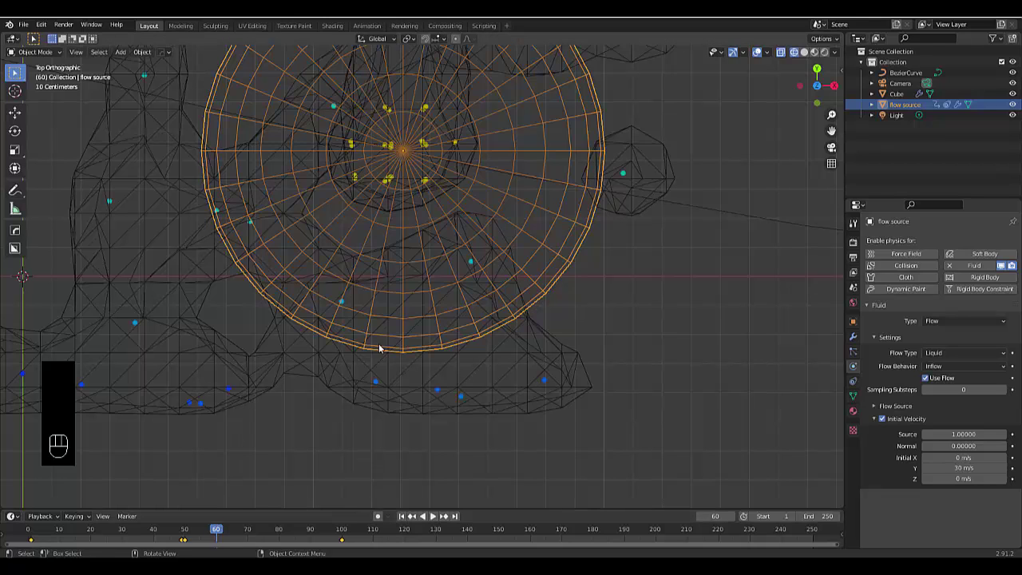
Go to frame 56, scale the flow source down to about 0.28 of its size and insert a keyframe for it
left_click(714, 515)
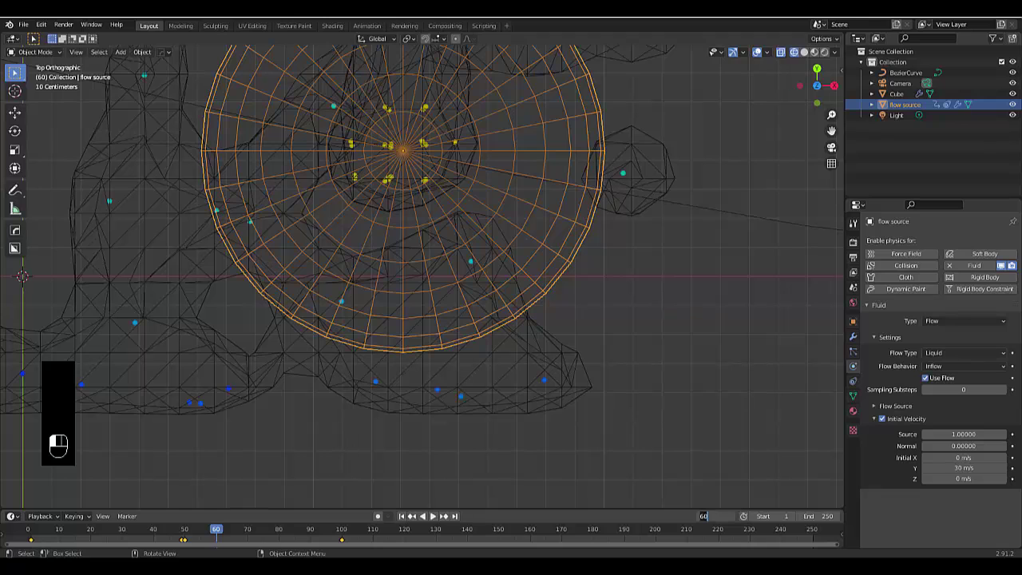
type("56")
key("Return")
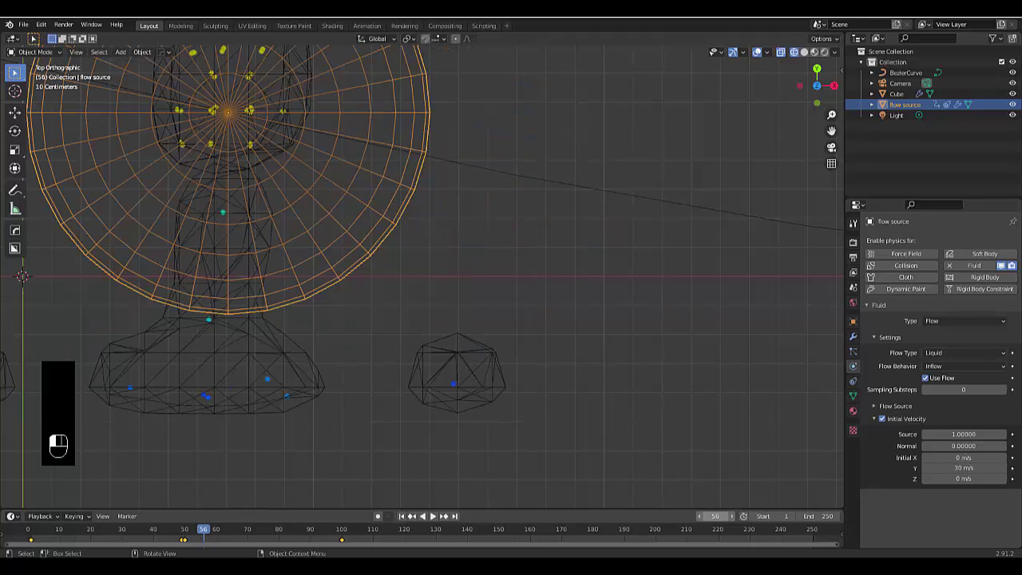
scroll(142, 360, "down", 5)
scroll(142, 359, "up", 3)
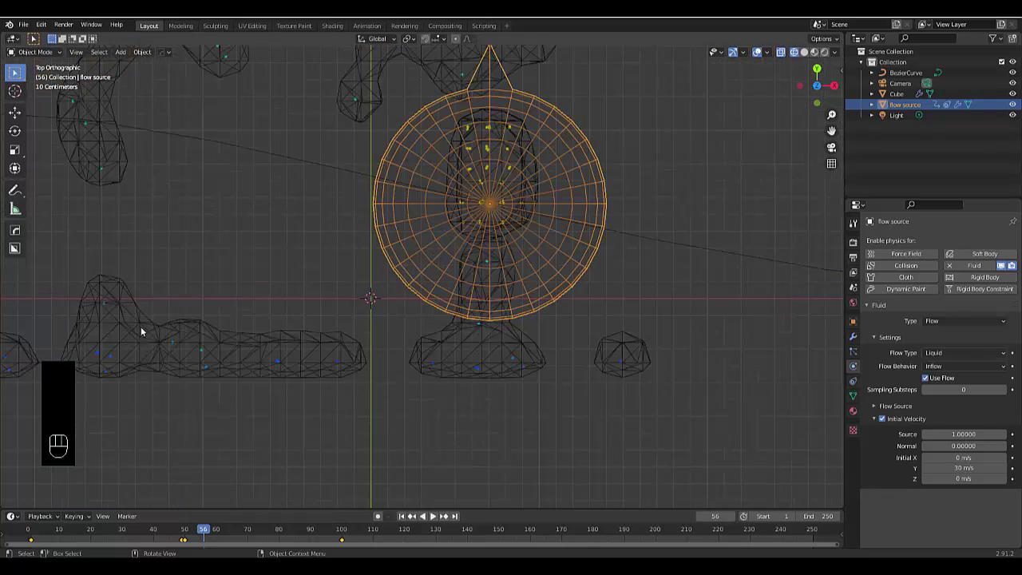
scroll(551, 269, "down", 4)
scroll(539, 106, "up", 3)
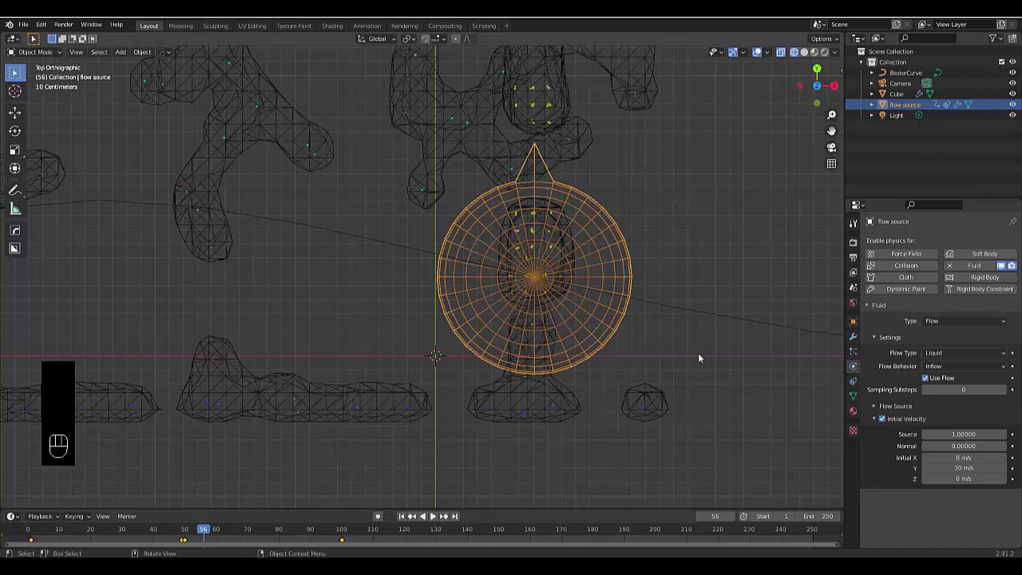
key("s")
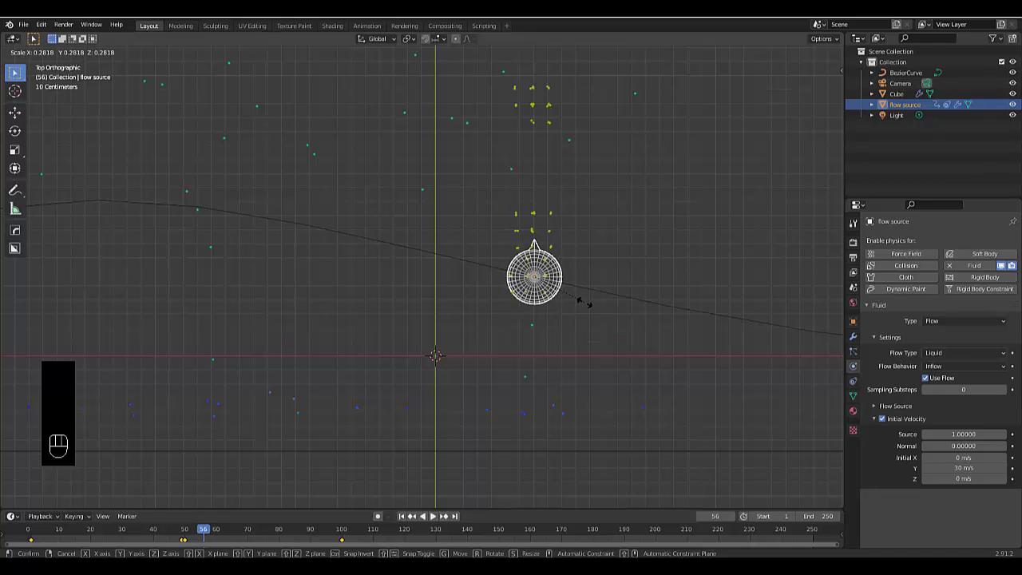
left_click(584, 306)
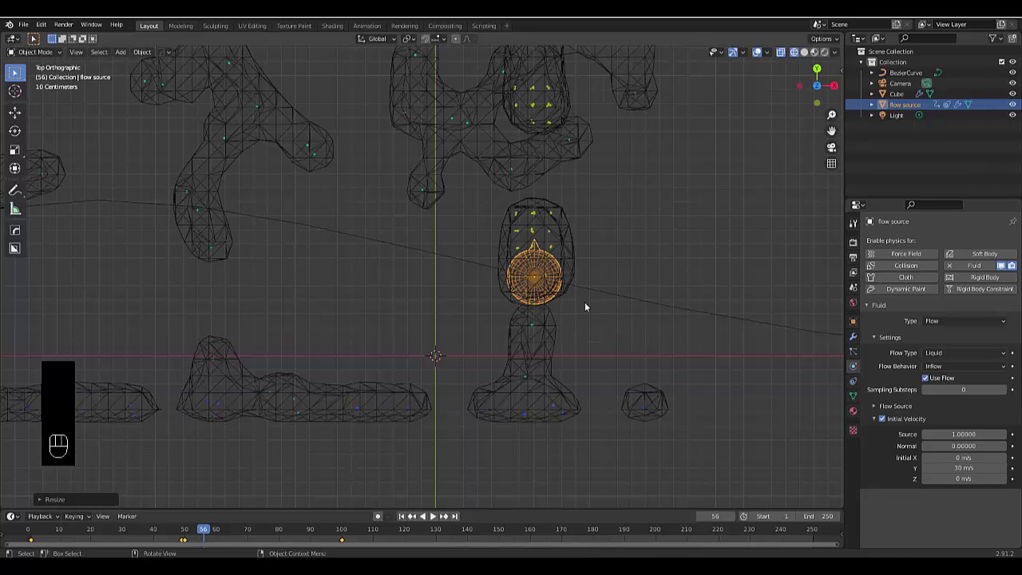
key("i")
left_click(450, 330)
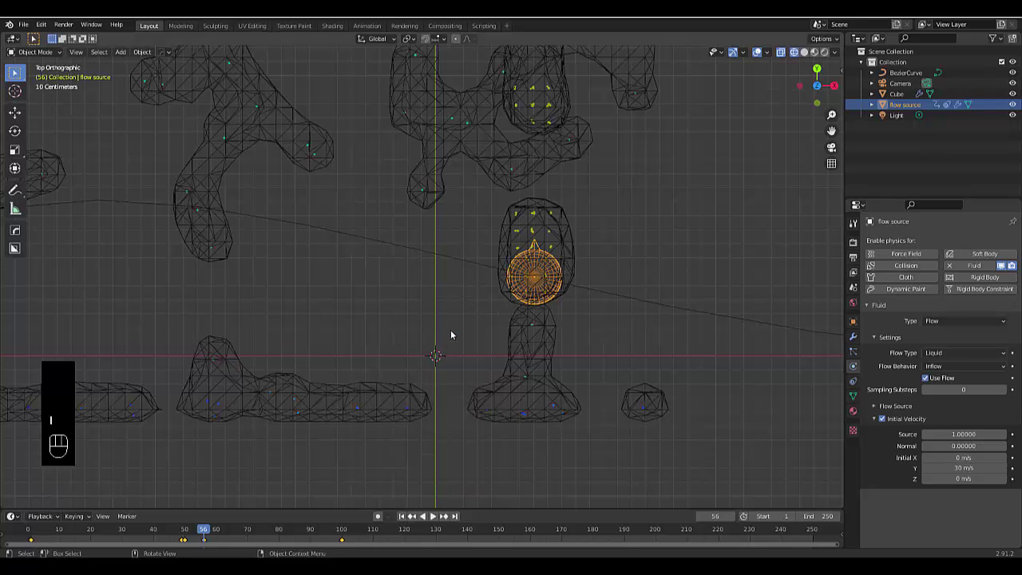
Return to frame 1, select the Cube domain and bake its whole fluid simulation with Bake All
left_click(400, 516)
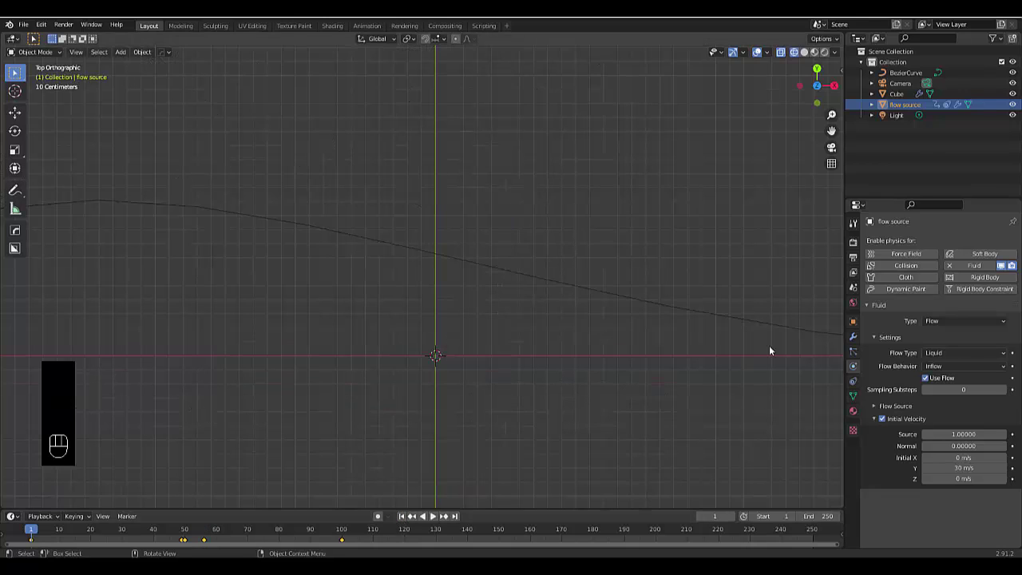
left_click(897, 93)
scroll(946, 372, "down", 10)
left_click(957, 503)
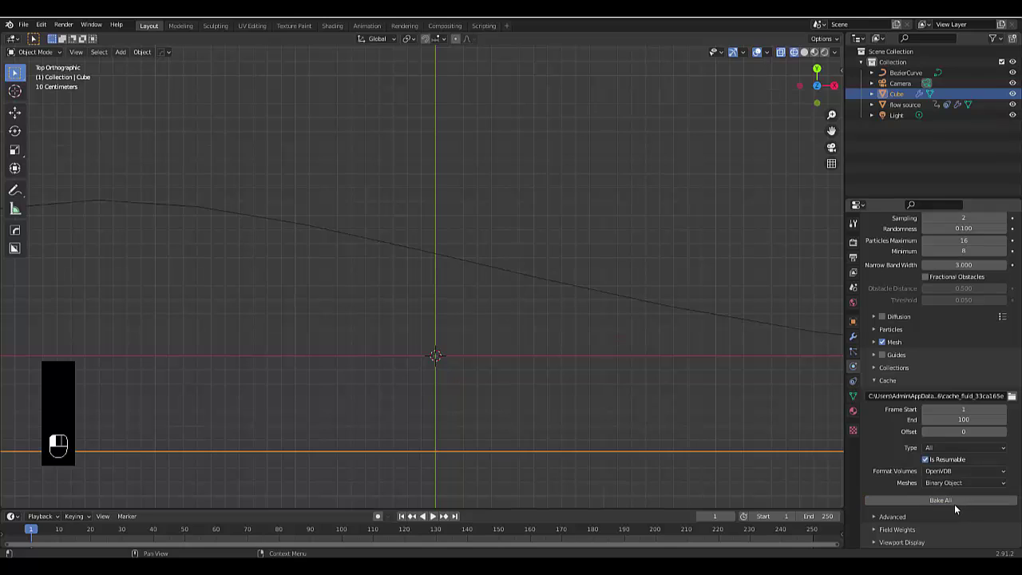
left_click(944, 502)
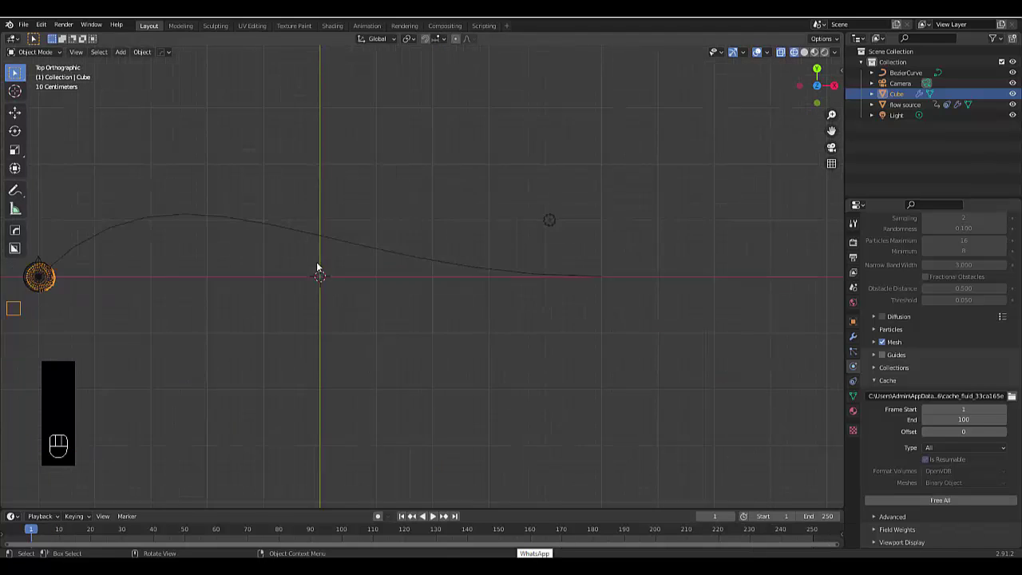
Play back the newly baked liquid simulation over the whole domain, return to frame 1 and replay its beginning
scroll(317, 267, "down", 6)
scroll(147, 240, "up", 4)
key("space")
scroll(287, 282, "down", 3)
scroll(330, 157, "up", 2)
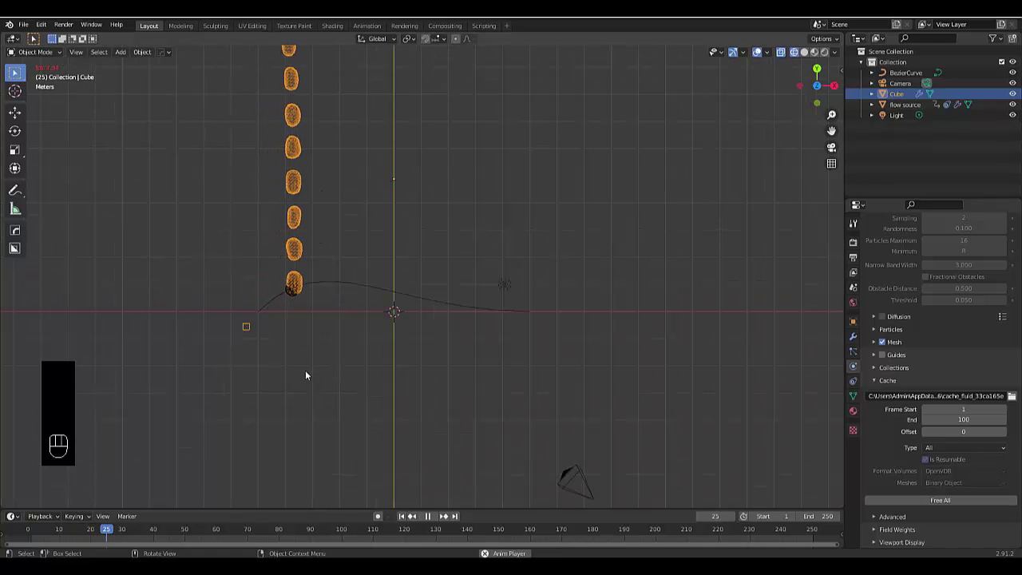
scroll(340, 337, "down", 2)
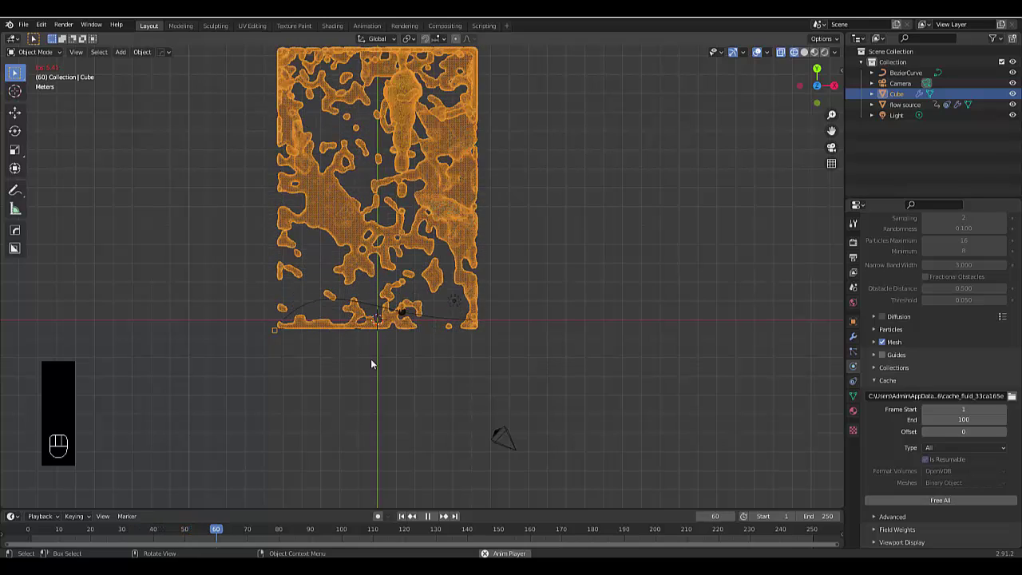
key("space")
scroll(373, 265, "up", 1)
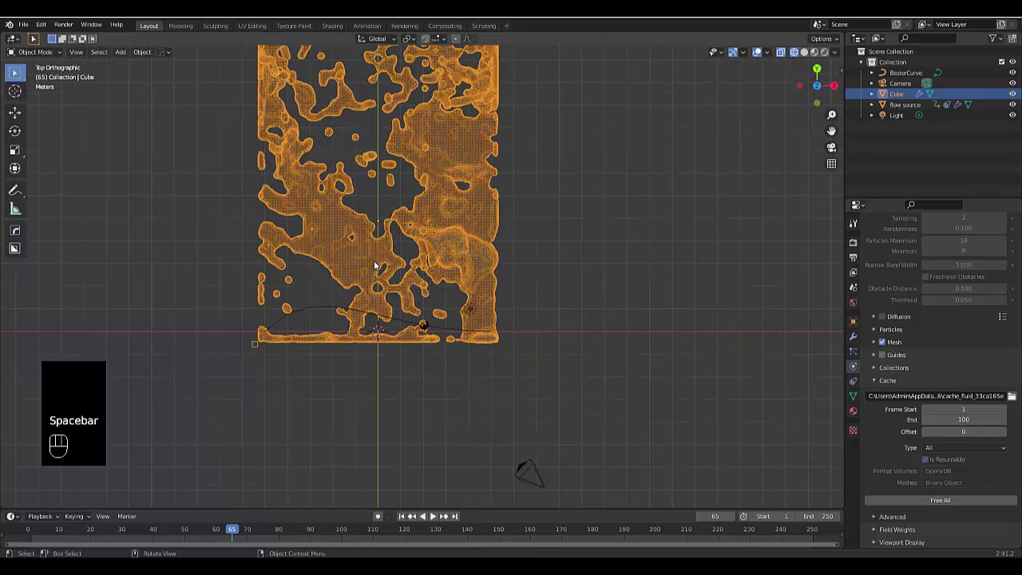
left_click(403, 516)
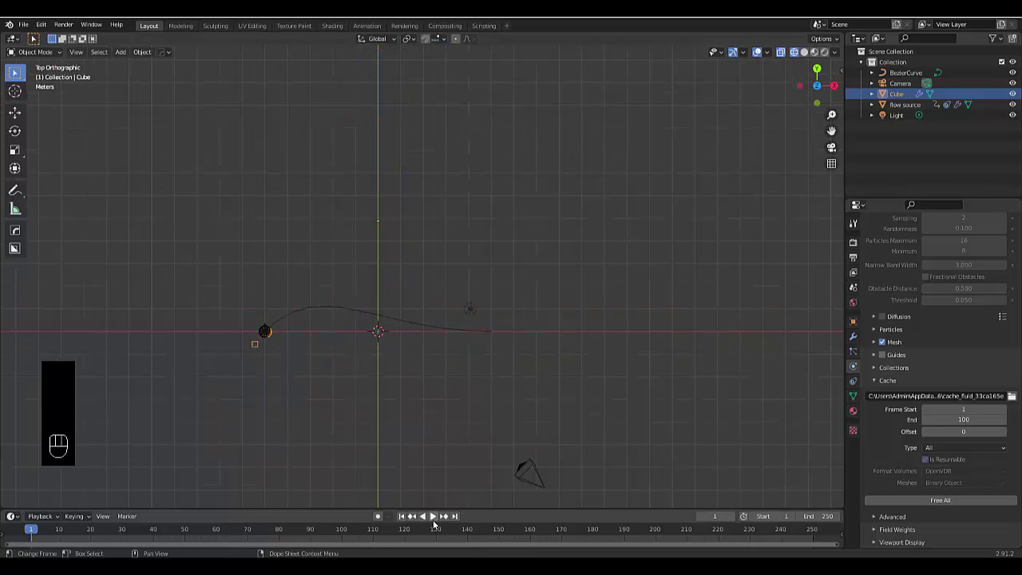
left_click(433, 516)
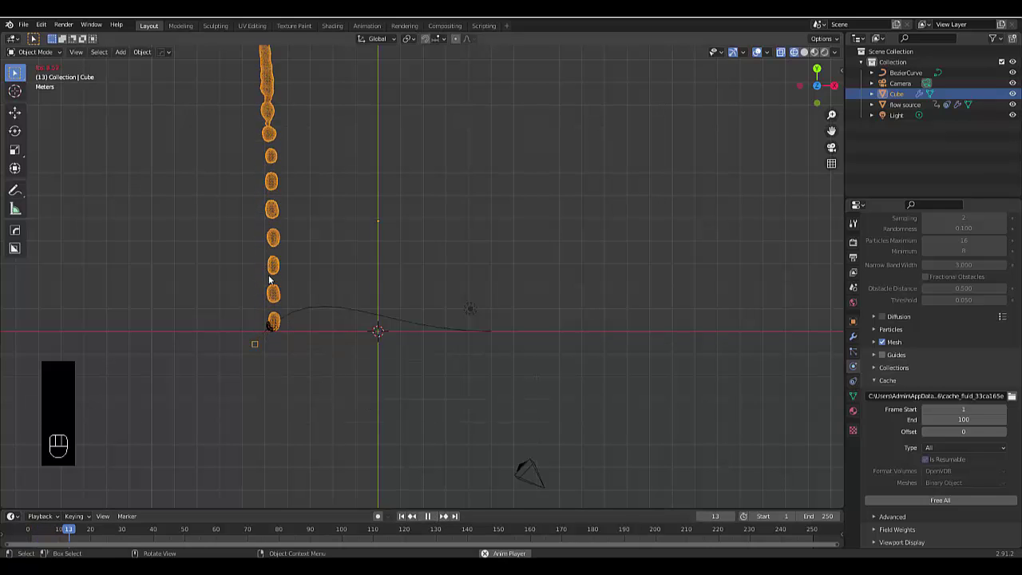
key("space")
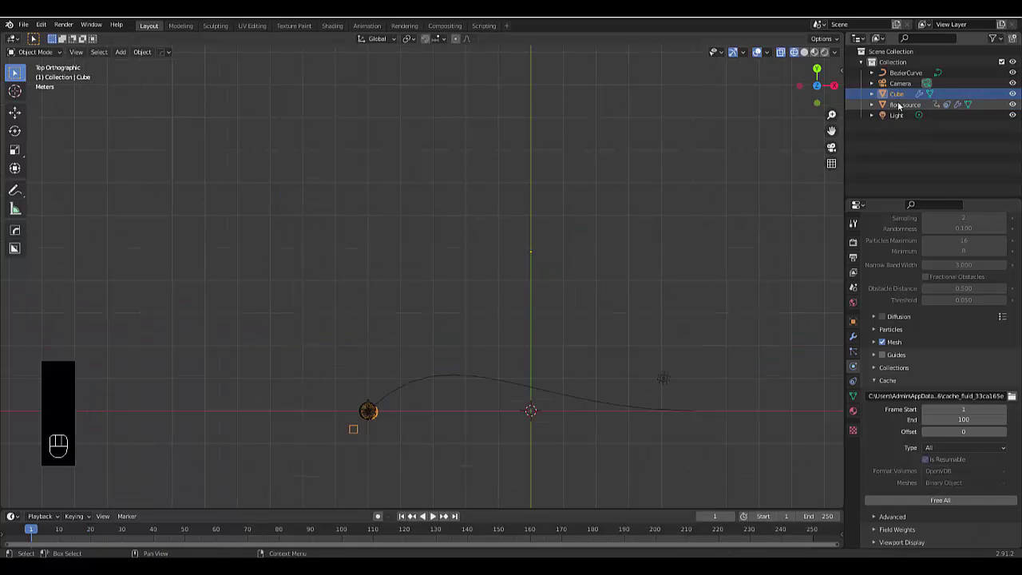
Select the flow source and play the liquid simulation in Solid shading, pausing at frame 52
left_click(896, 115)
left_click(897, 94)
left_click(905, 104)
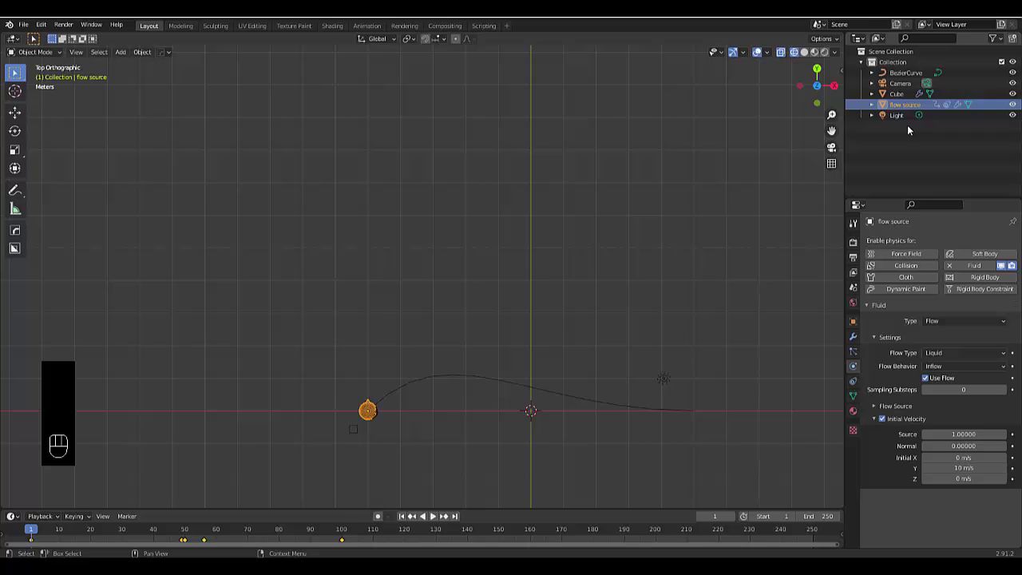
left_click(433, 516)
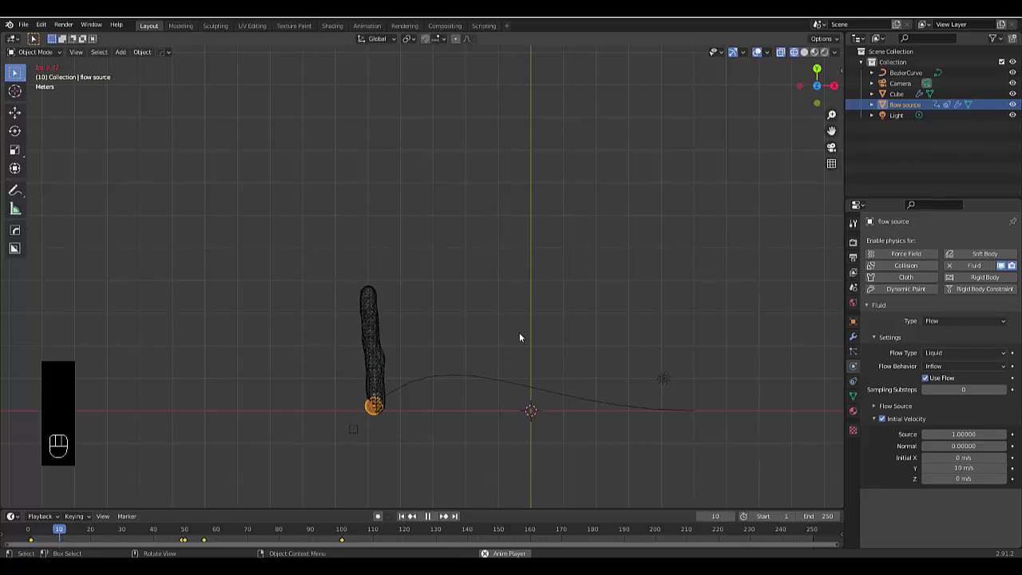
left_click(803, 52)
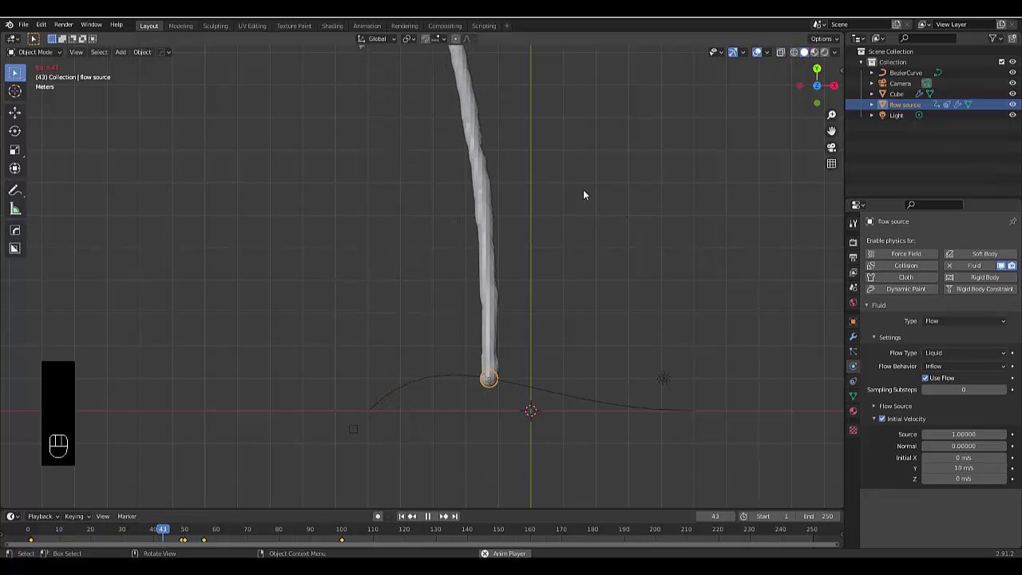
left_click(428, 515)
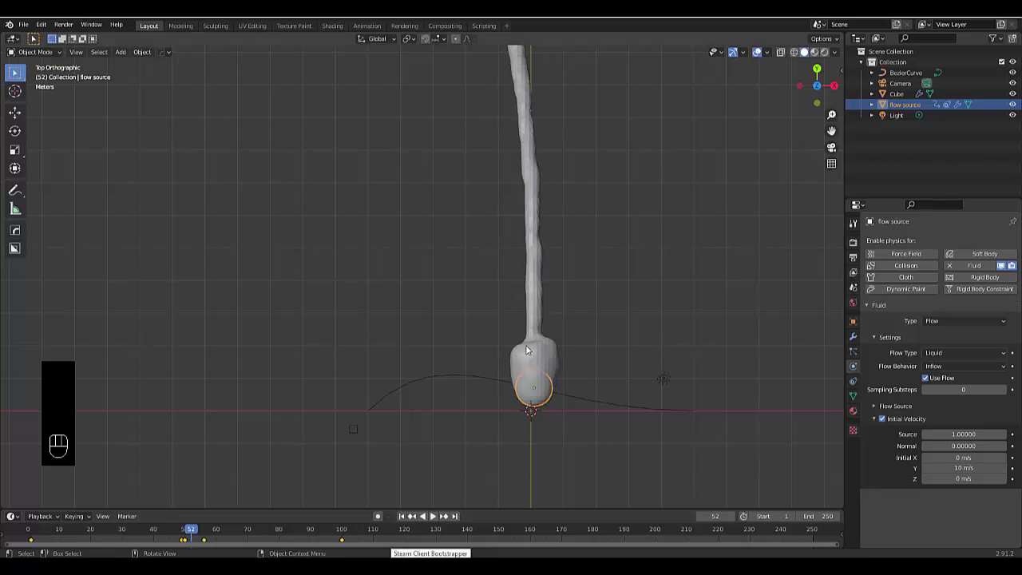
right_click(526, 345)
left_click(526, 344)
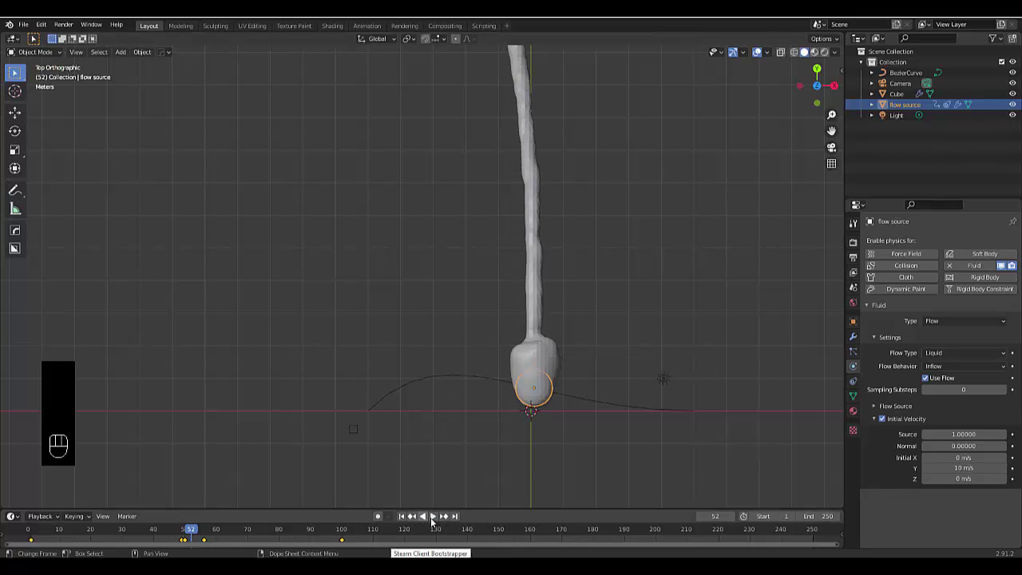
Resume the playback from frame 52, stop it at frame 99 and return to frame 1
left_click(432, 519)
scroll(459, 404, "down", 5)
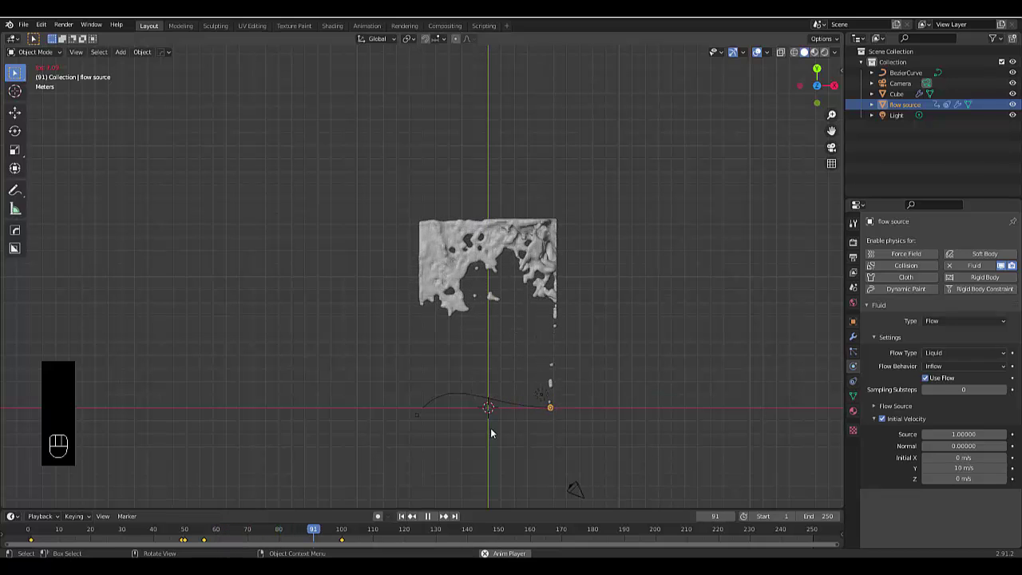
key("space")
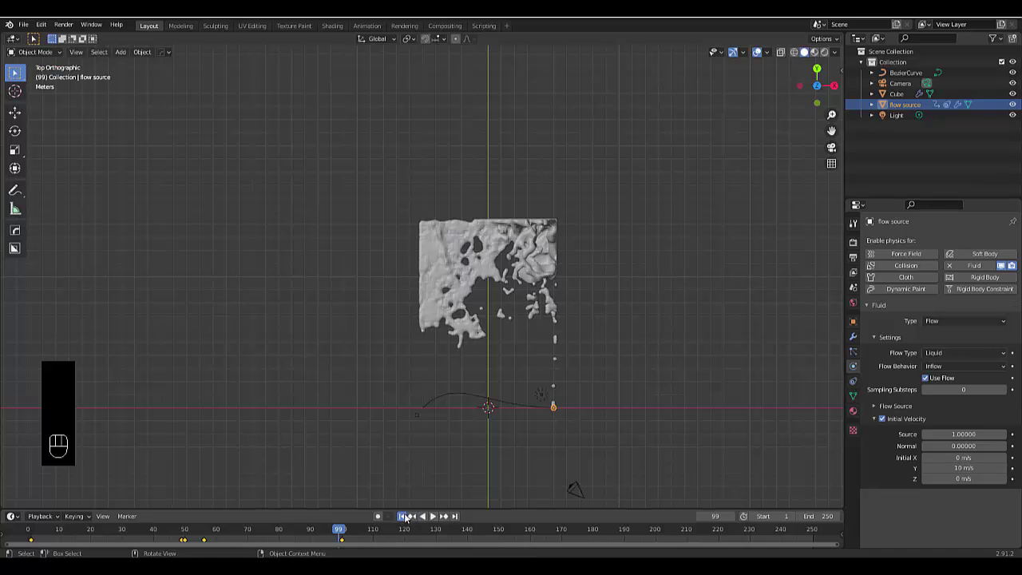
left_click(406, 516)
Add a new material to the flow source
middle_click_drag(444, 298, 546, 254)
left_click(852, 410)
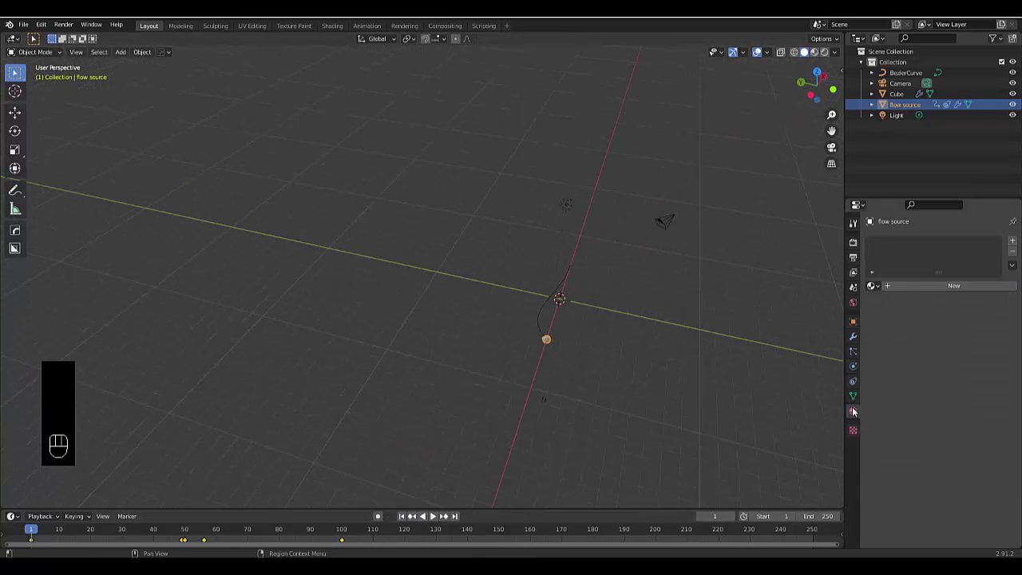
left_click(946, 285)
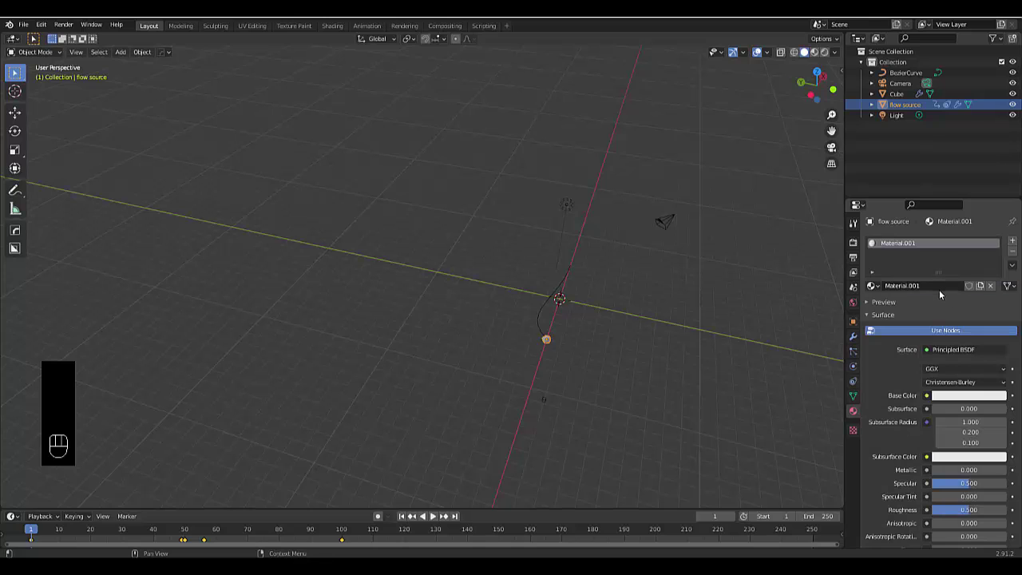
Change the cube material's surface shader to Glass BSDF and give it a light blue color
left_click(904, 95)
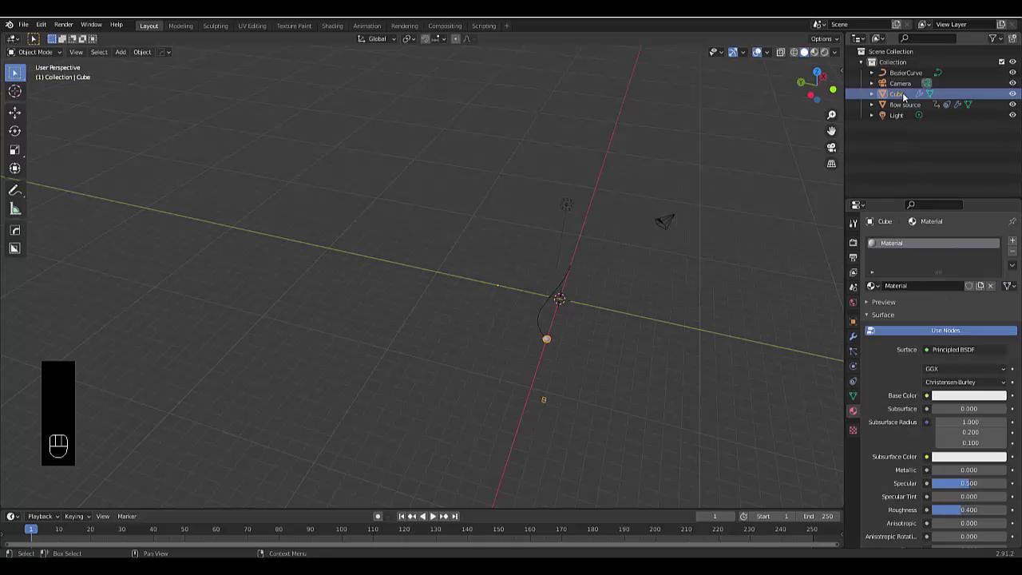
left_click(947, 352)
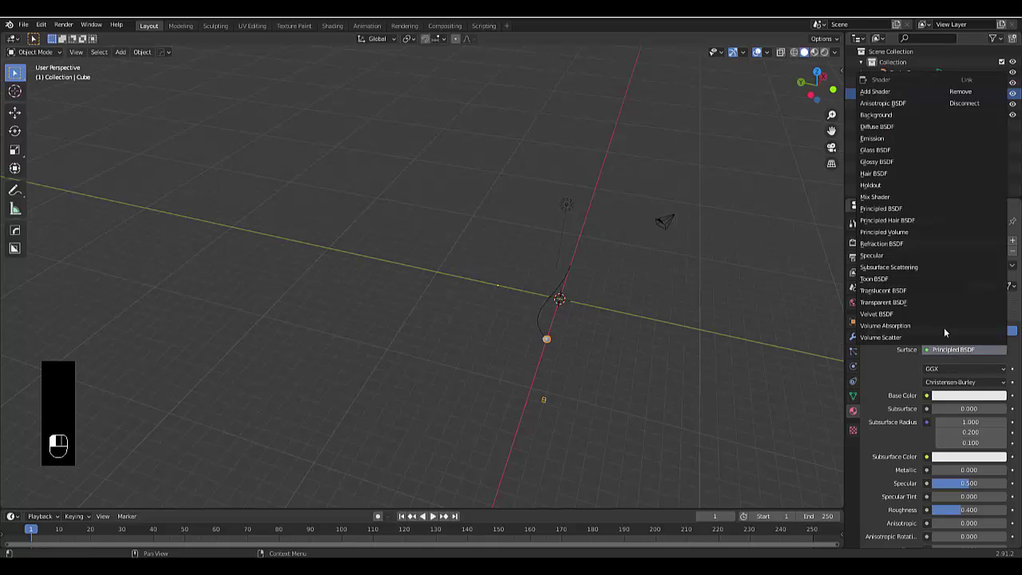
left_click(896, 150)
left_click(949, 381)
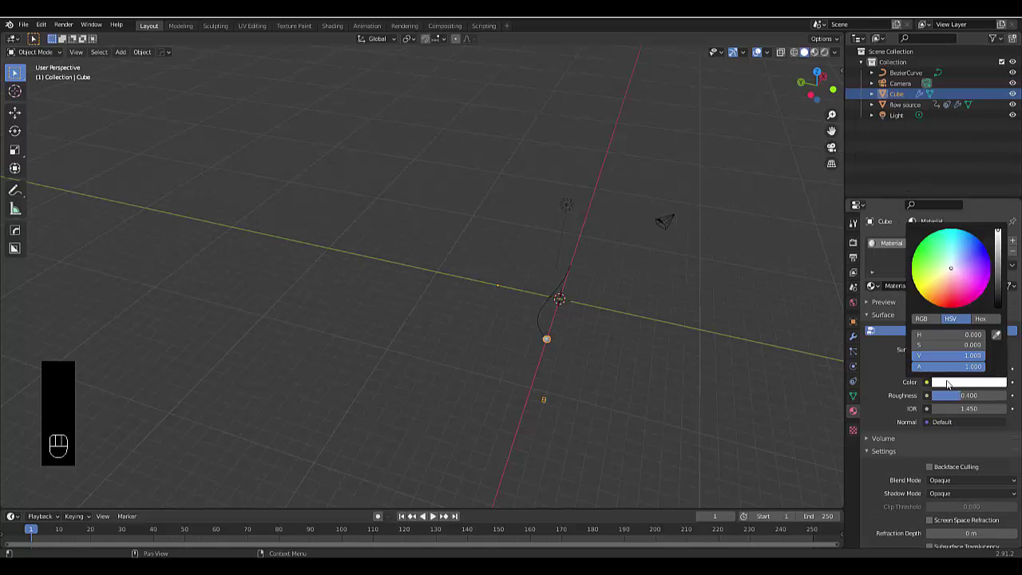
left_click(958, 261)
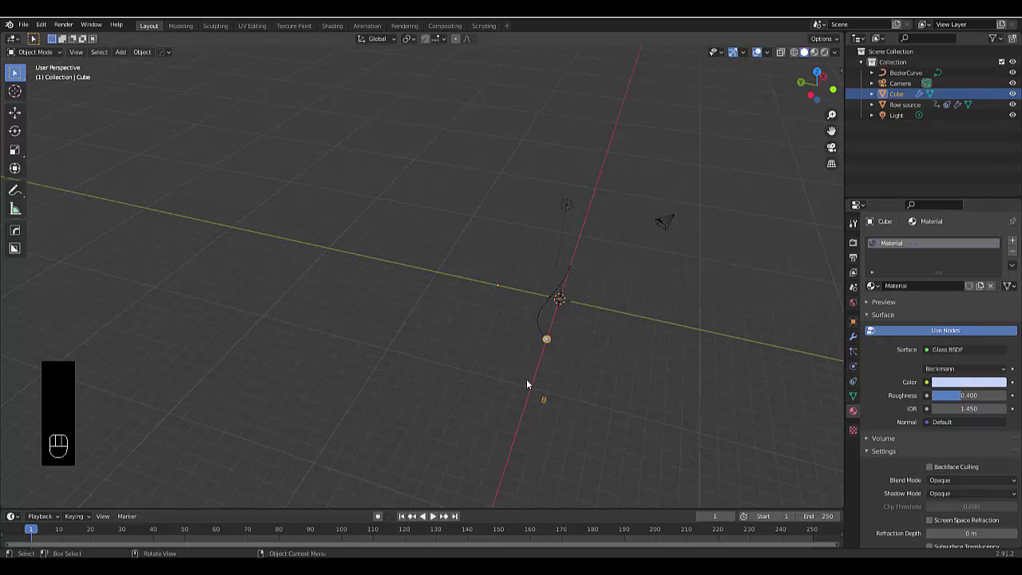
Show the cube material's preview and set the glass roughness to 0.152
scroll(559, 381, "up", 2)
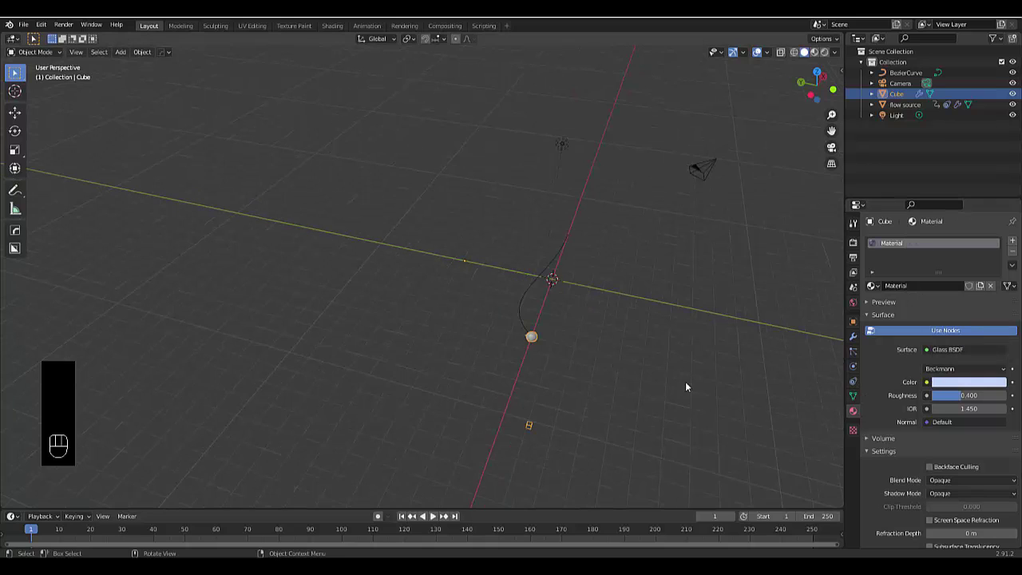
left_click(878, 303)
left_click(874, 304)
left_click(869, 304)
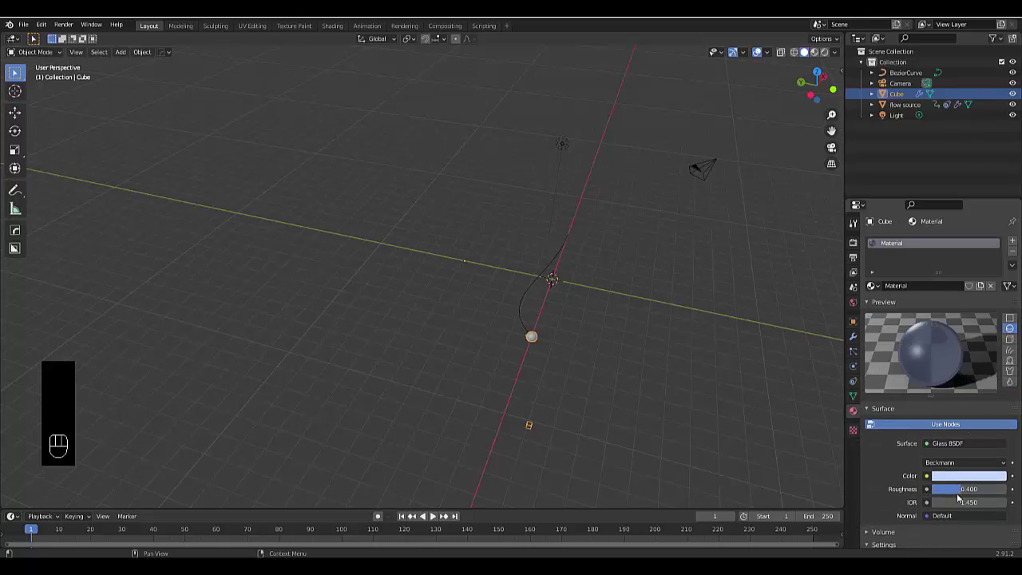
left_click_drag(954, 489, 943, 489)
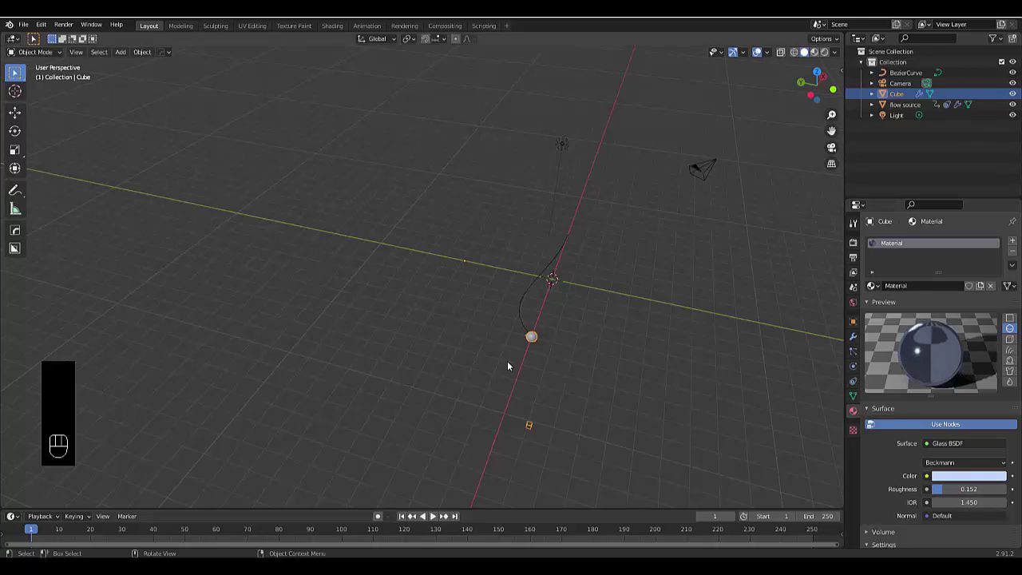
Switch the viewport to Material Preview shading and hide the flow source
middle_click_drag(471, 297, 539, 326)
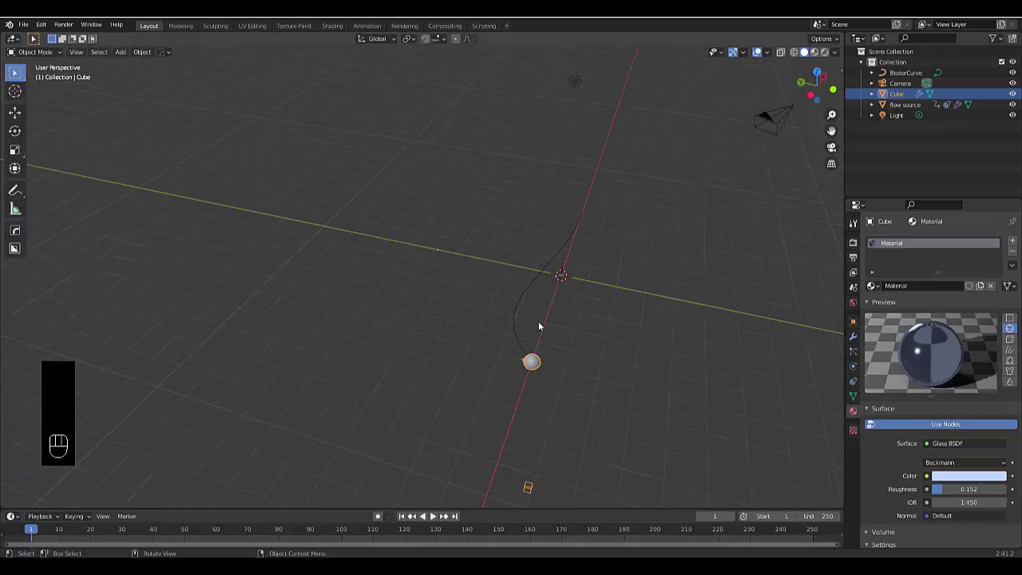
left_click(813, 52)
left_click(1012, 106)
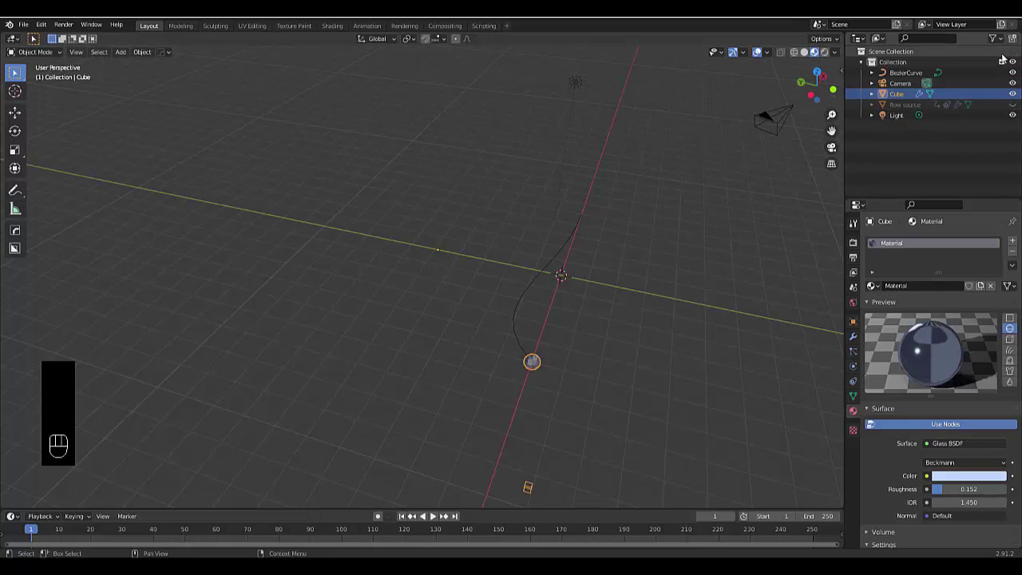
middle_click_drag(494, 278, 550, 371)
right_click(549, 368)
left_click(568, 330)
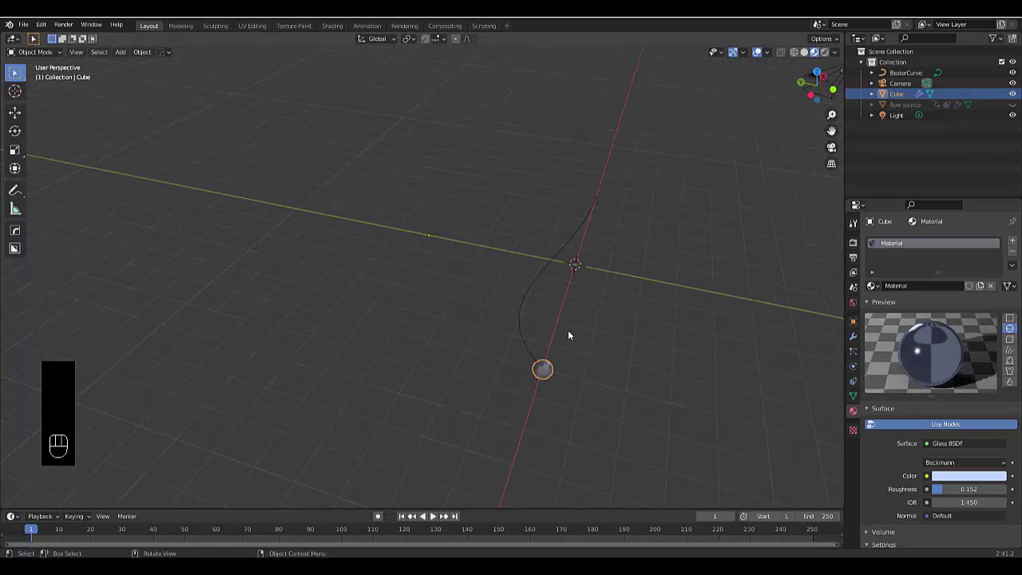
Play the liquid simulation from frame 1 in Material Preview shading and inspect the glass liquid from several views
middle_click_drag(567, 330, 467, 224)
key("space")
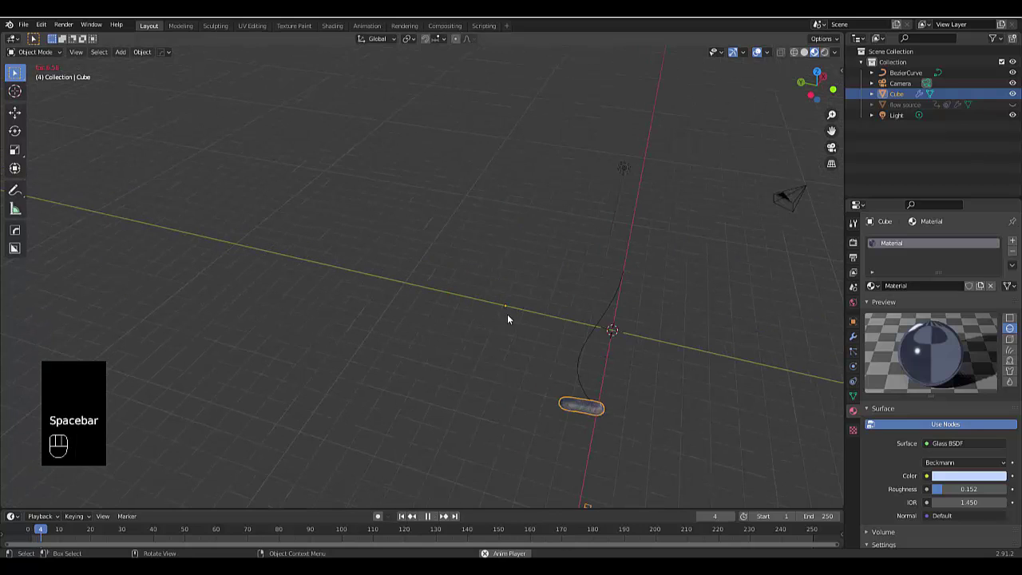
middle_click_drag(511, 413, 512, 415)
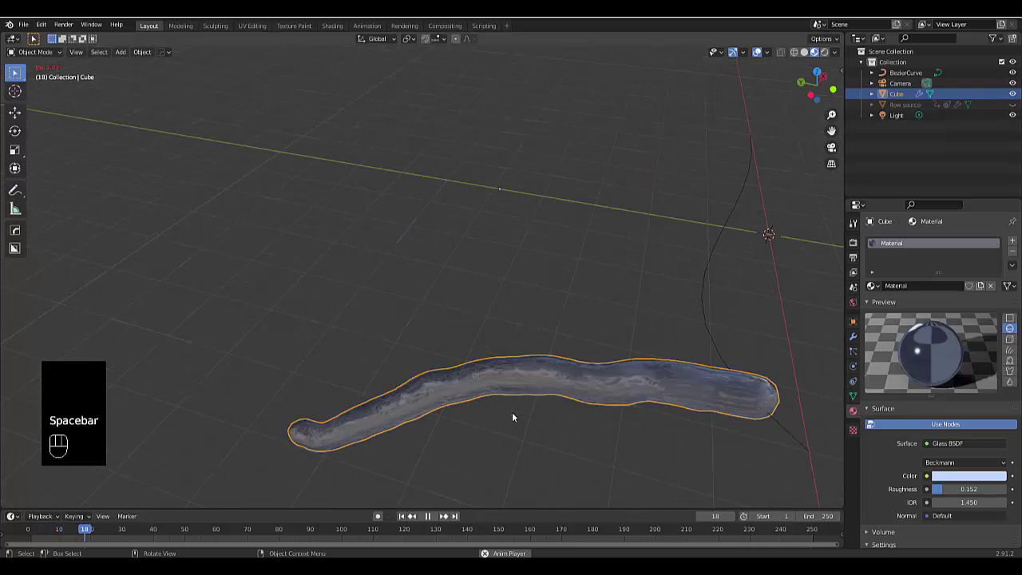
scroll(643, 292, "up", 2)
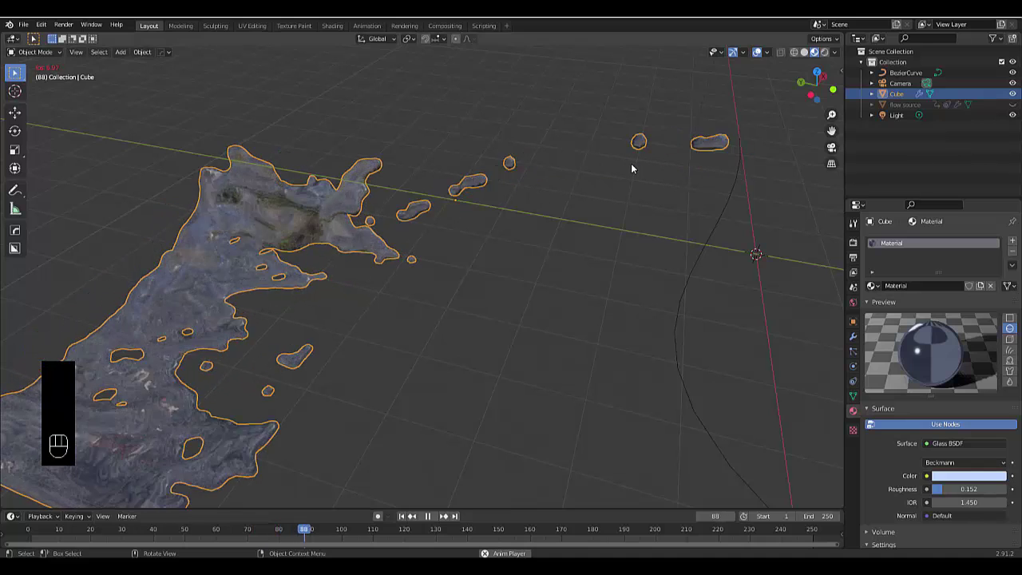
middle_click_drag(630, 162, 646, 239)
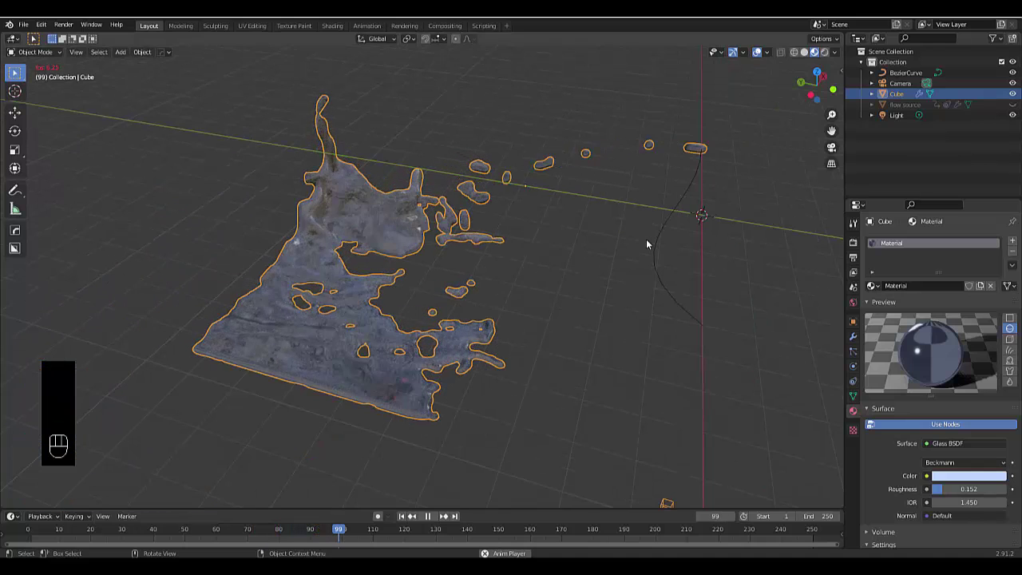